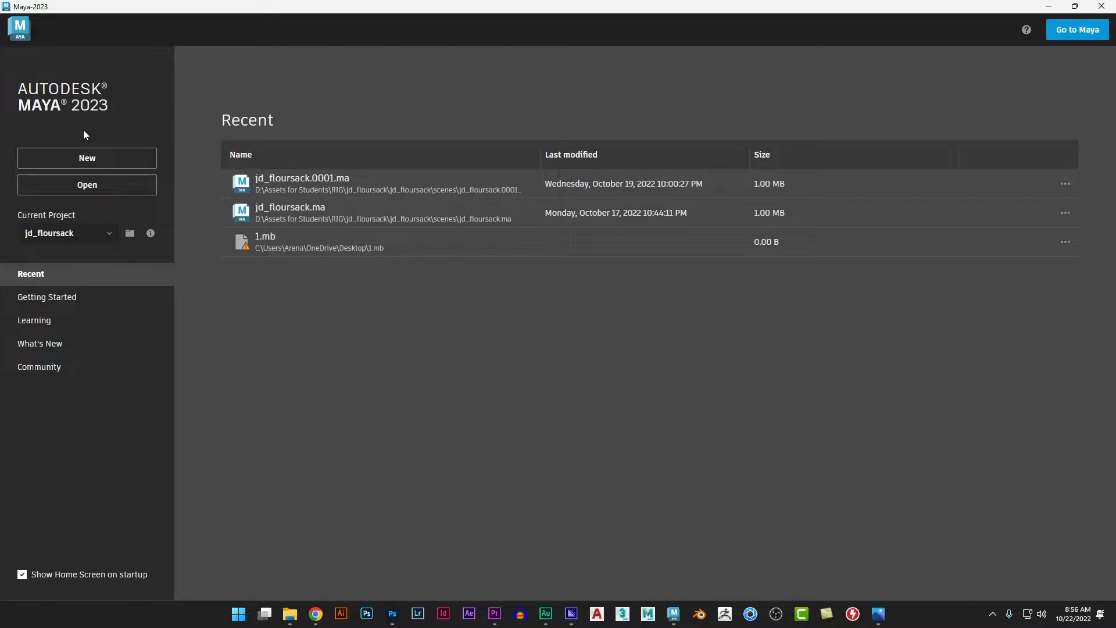
Step: Create a new empty scene
click(111, 168)
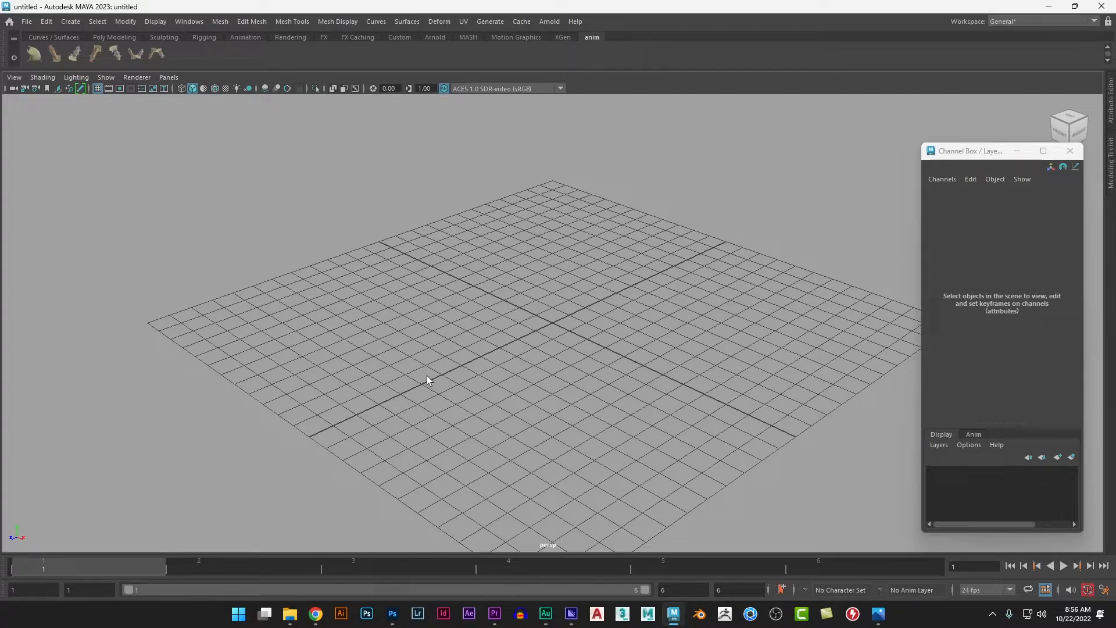
click(191, 24)
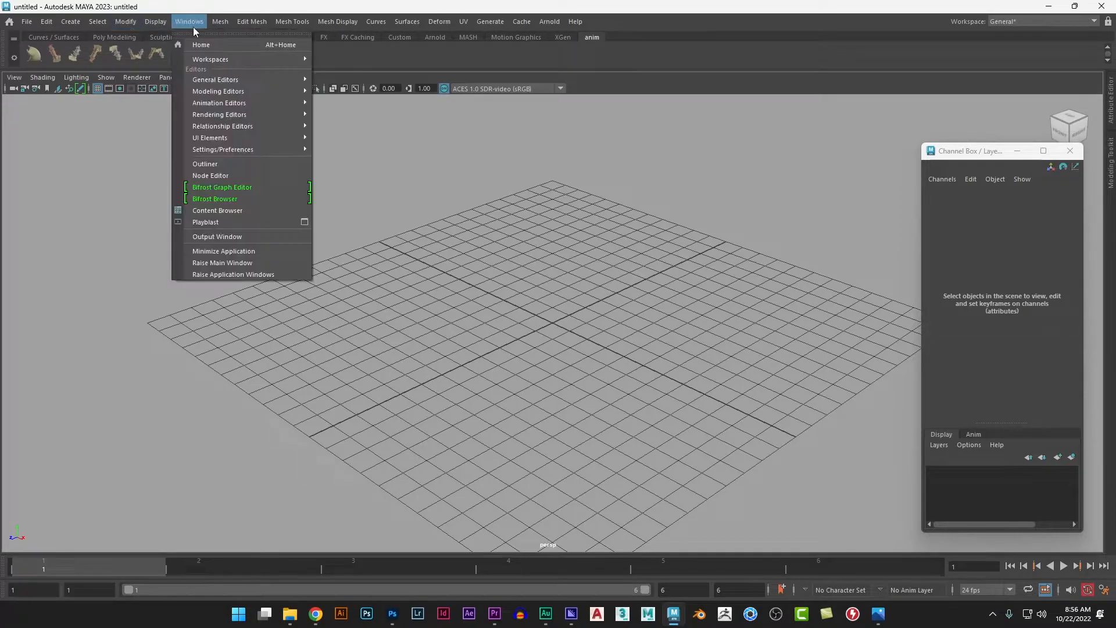
mouse_move(212, 152)
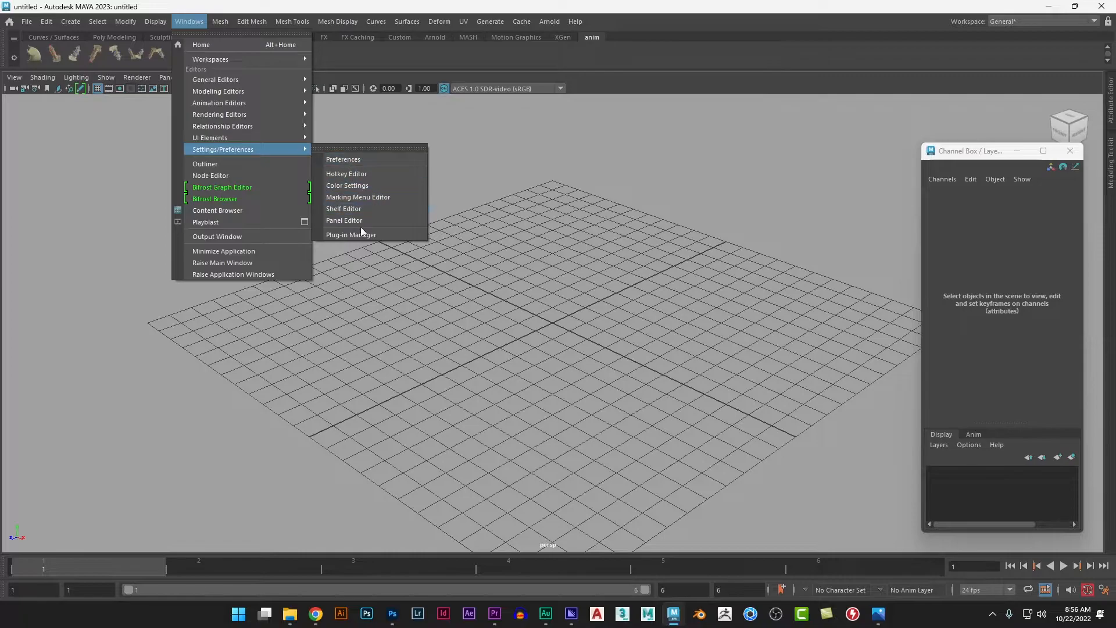
click(620, 209)
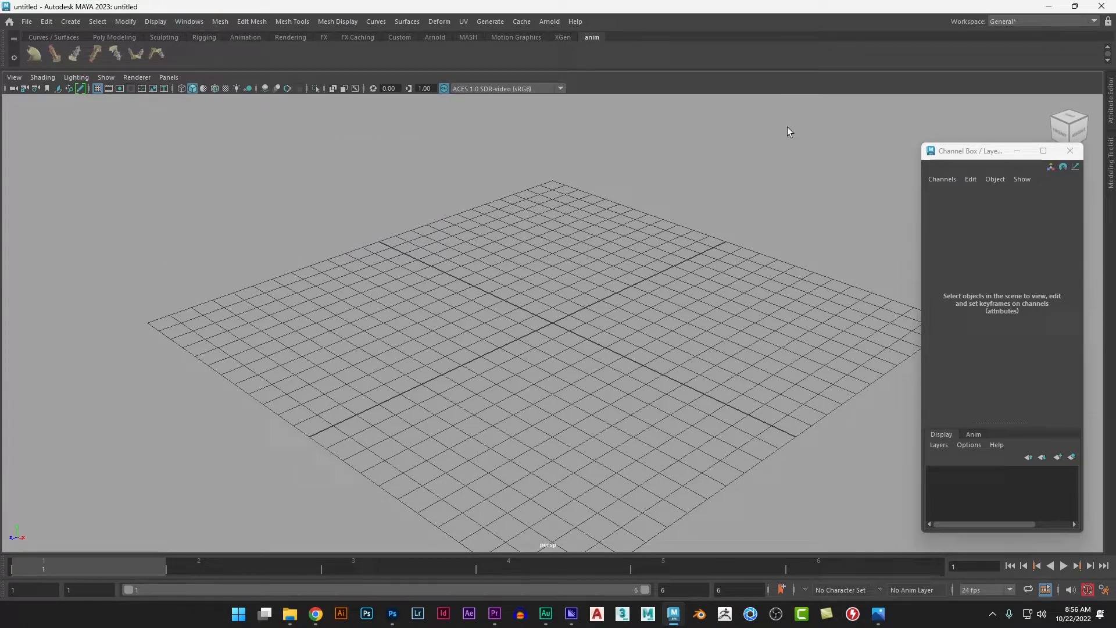
Step: Try foot as the linear working unit in the general settings preferences and inspect the enlarged grid
click(1105, 591)
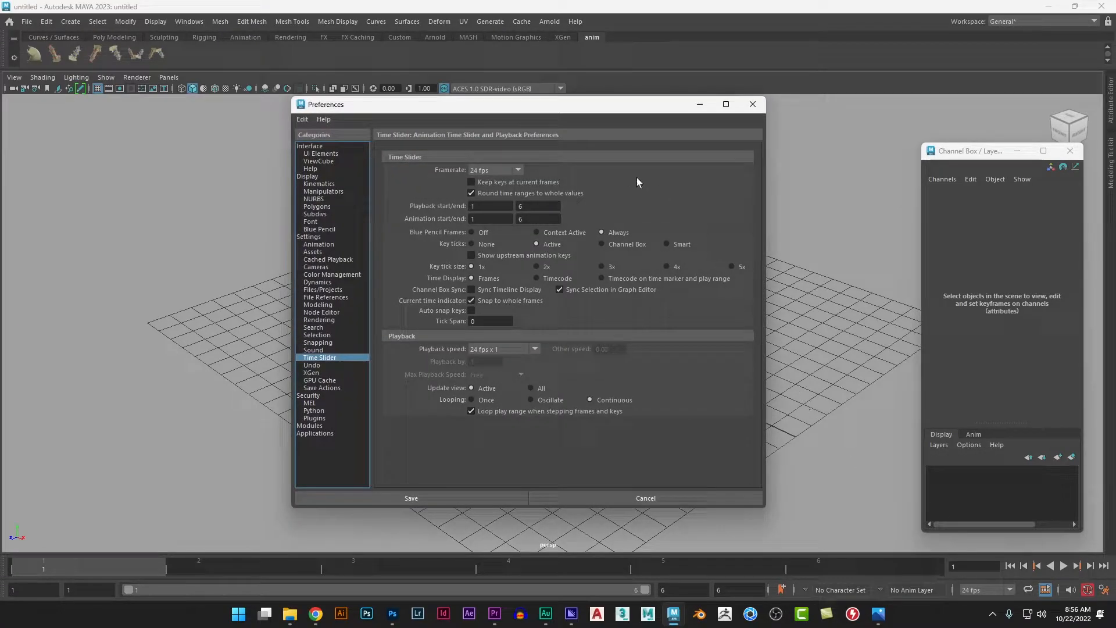
drag(553, 118, 424, 97)
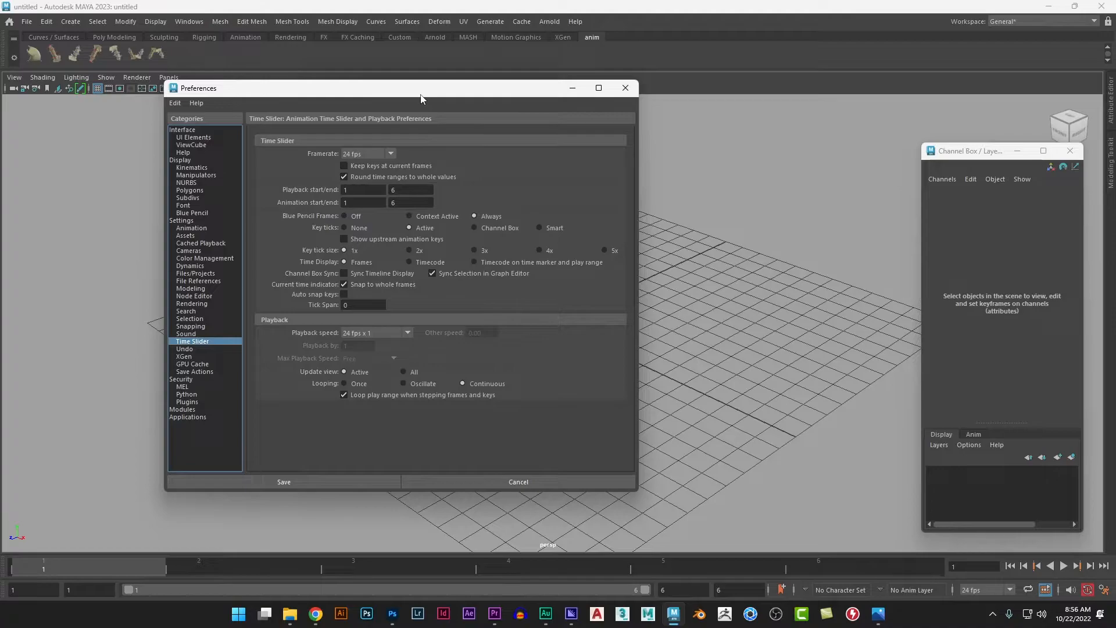
click(182, 221)
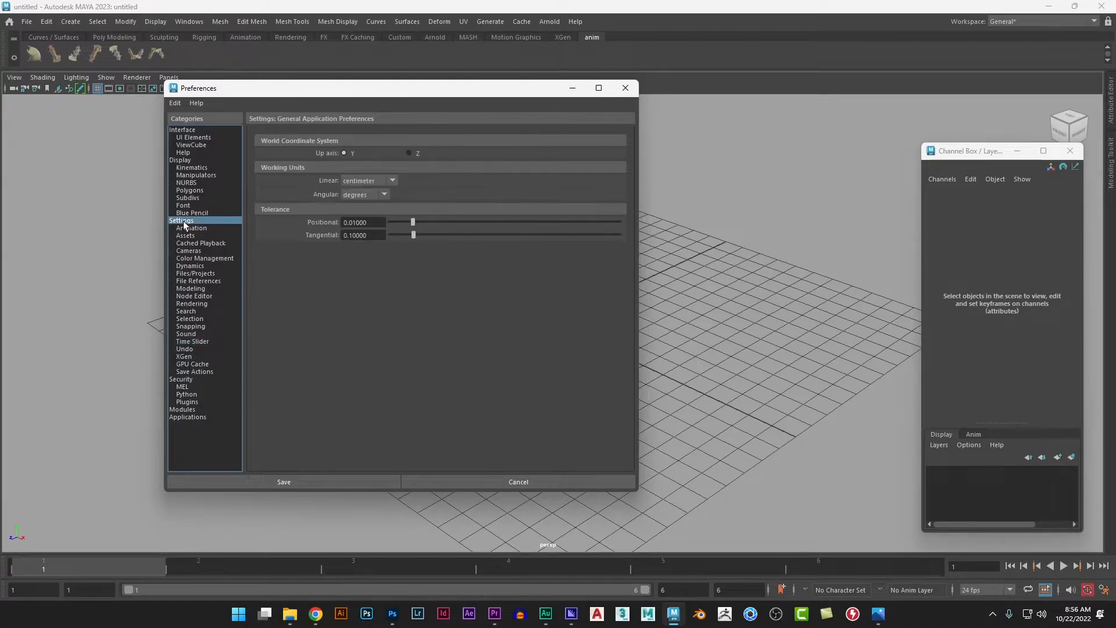
click(372, 181)
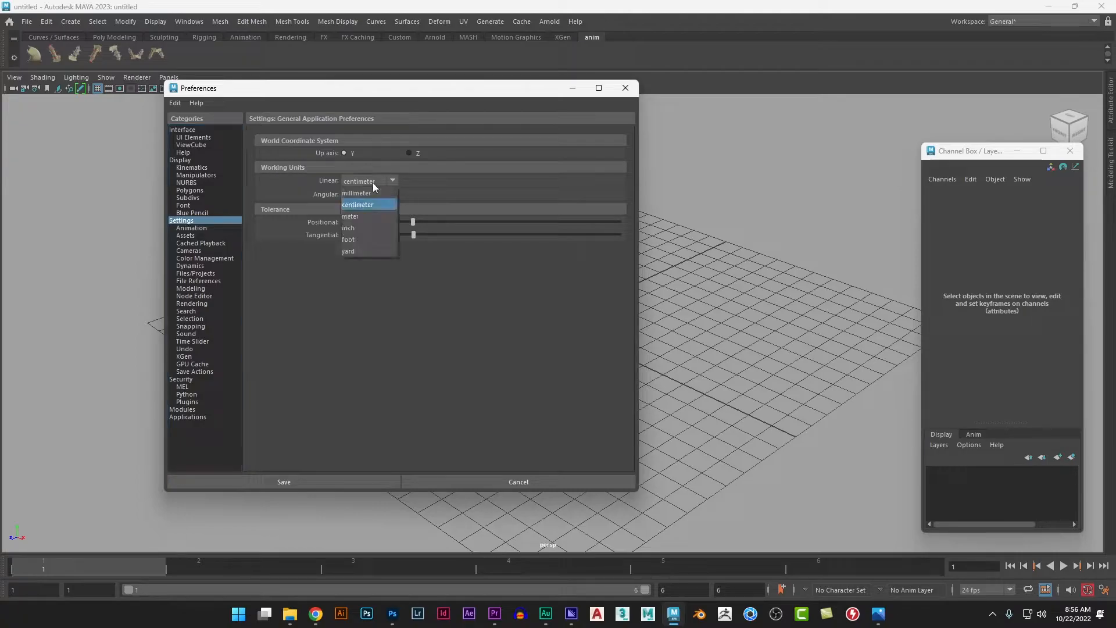
click(373, 239)
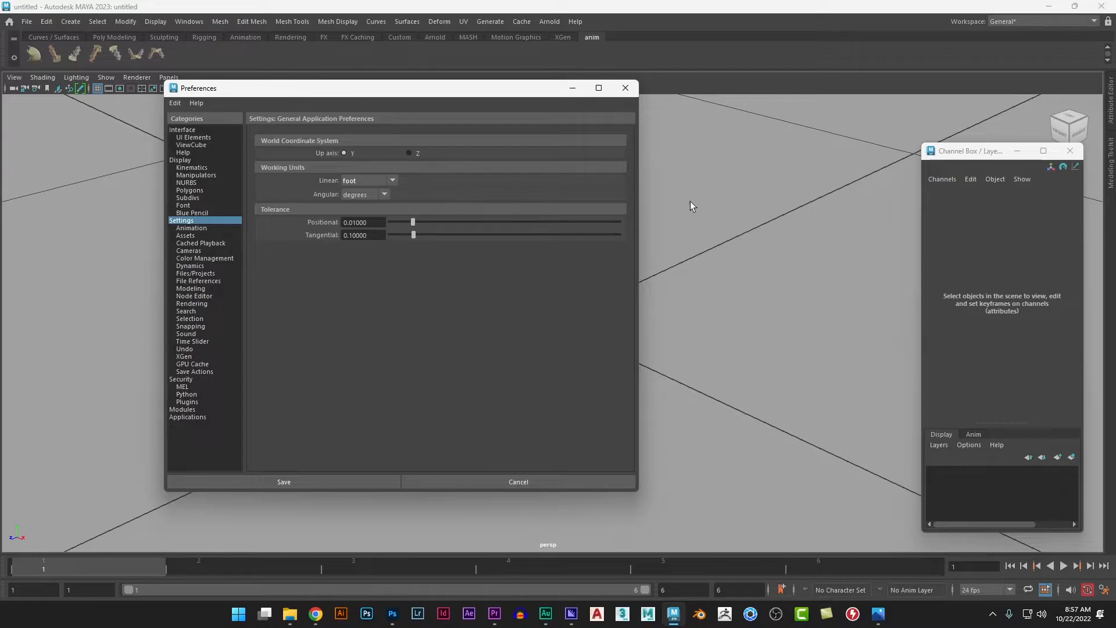
scroll(821, 344, down, 5)
scroll(820, 348, down, 6)
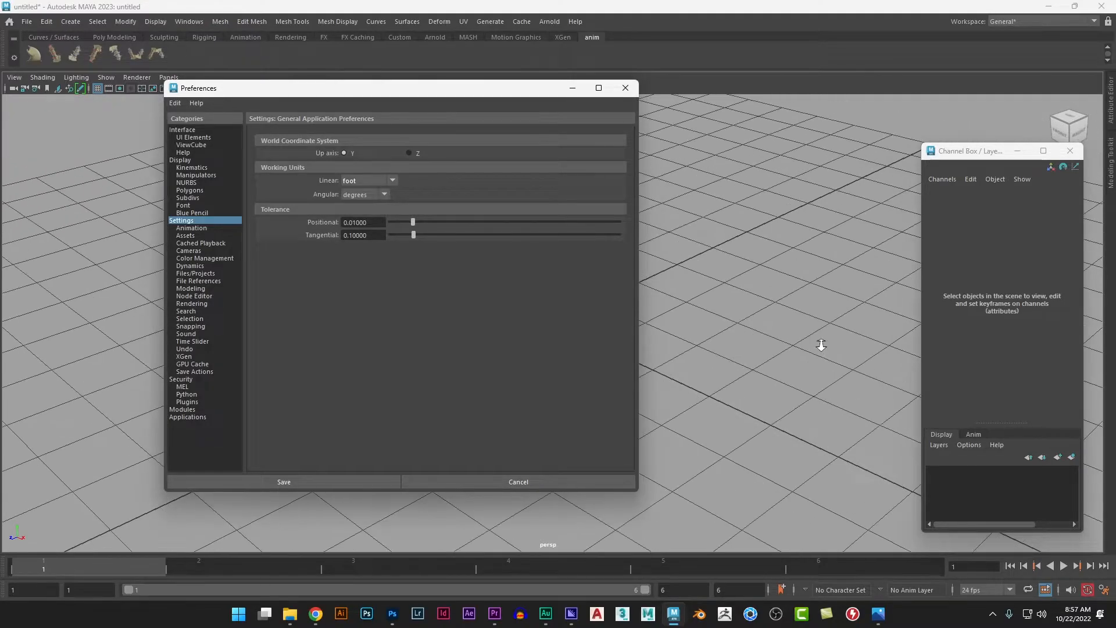
scroll(798, 287, down, 4)
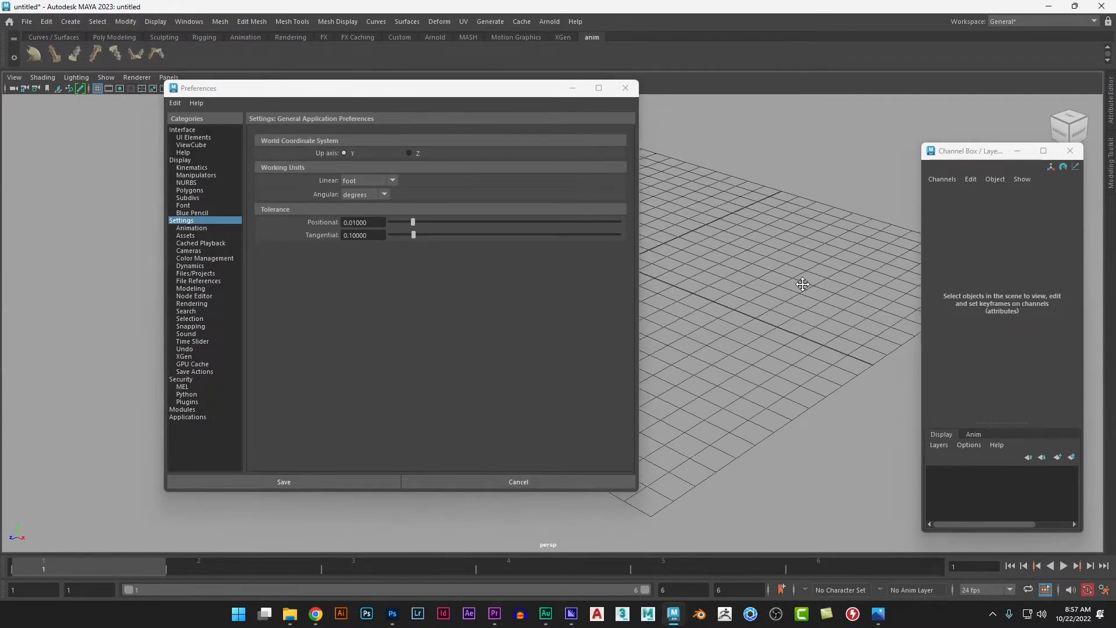
Step: Compare centimeter and foot as the linear working unit against the grid, and discard the preference changes
drag(503, 94, 196, 119)
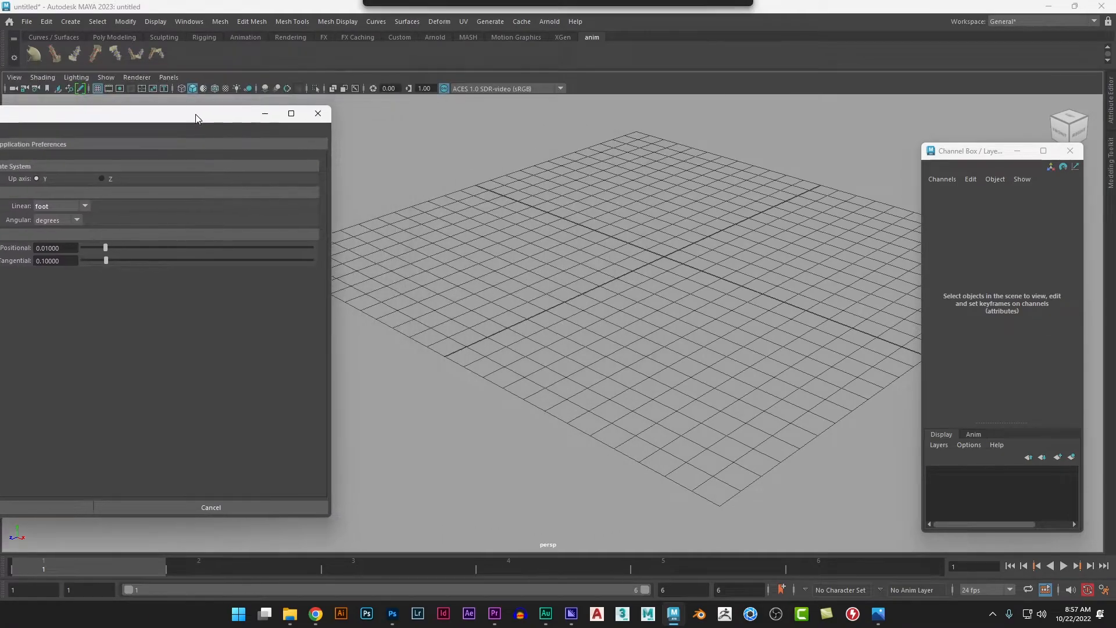
click(61, 207)
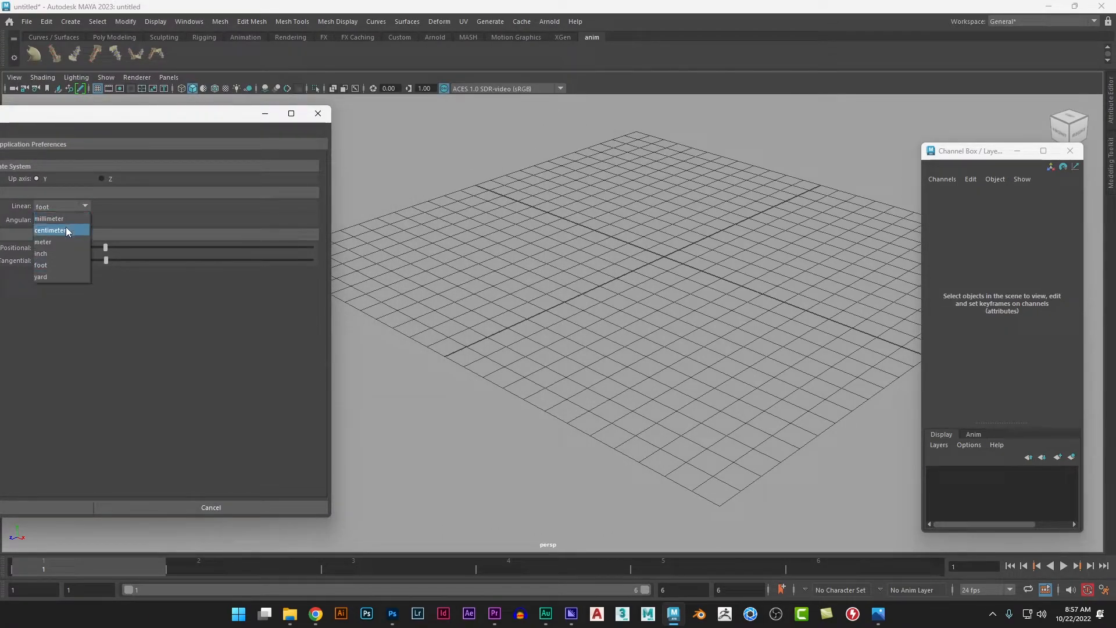
click(51, 230)
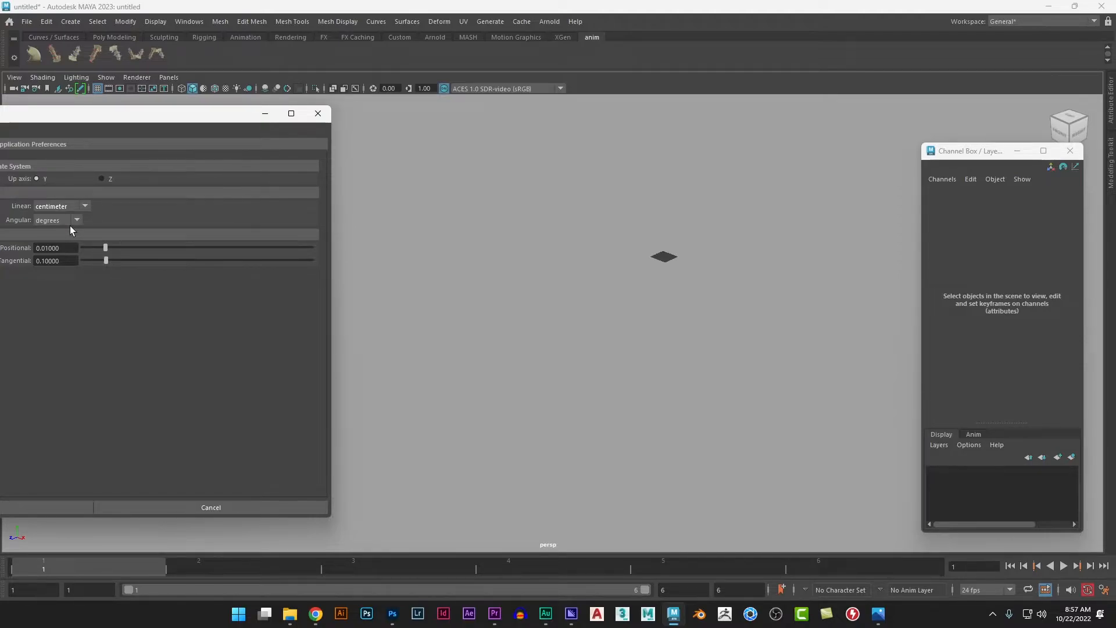
click(74, 208)
click(77, 266)
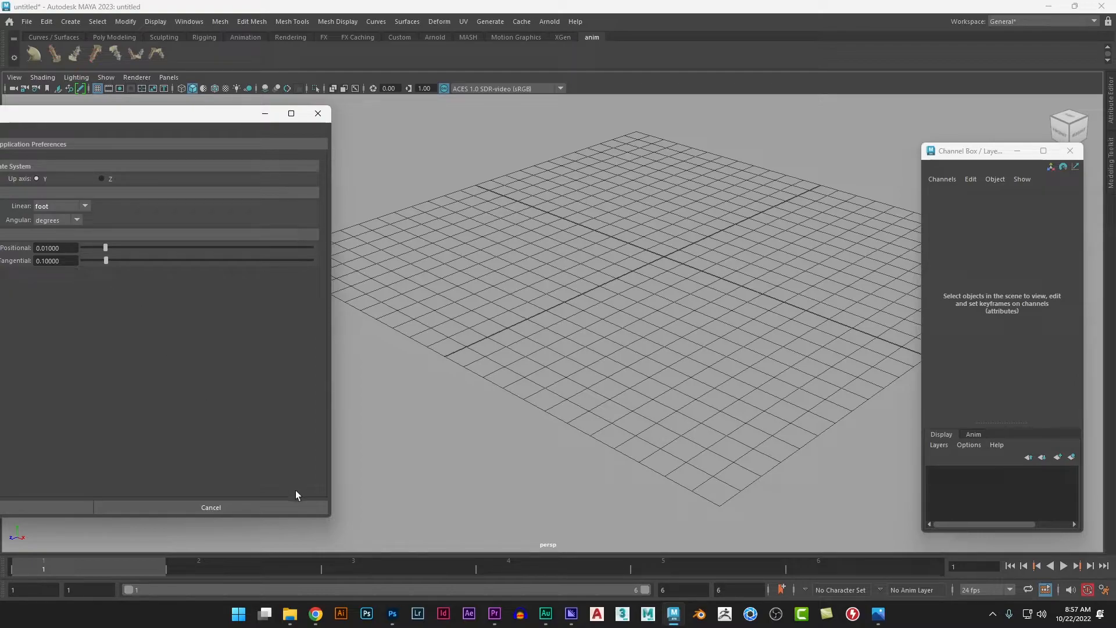
click(244, 508)
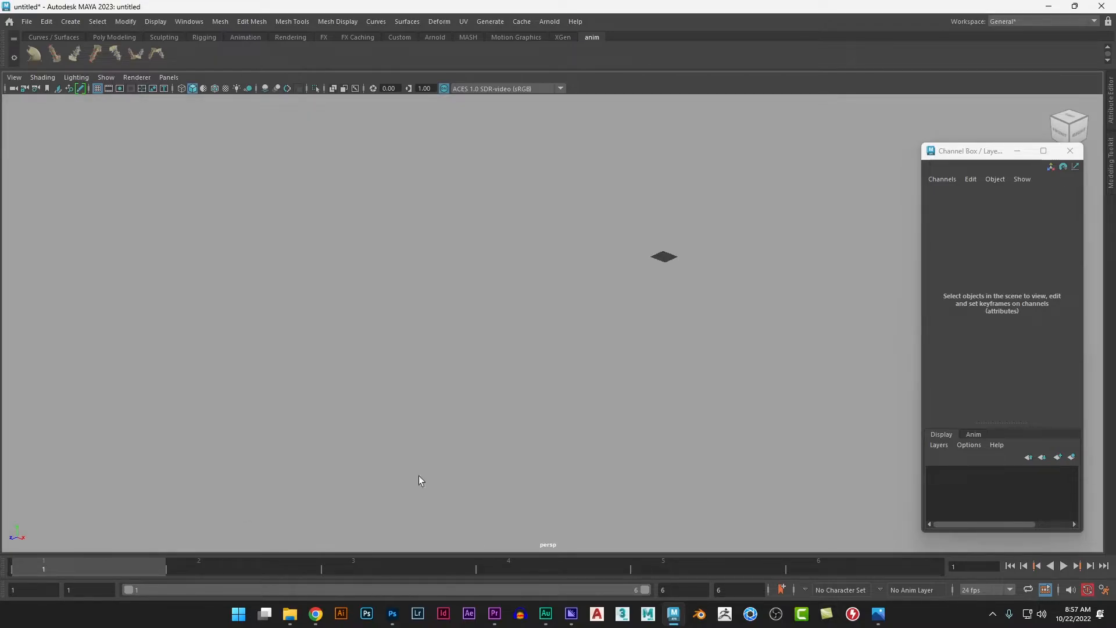
Step: Create a polygon cube at the grid origin and expand its creation inputs
key(f)
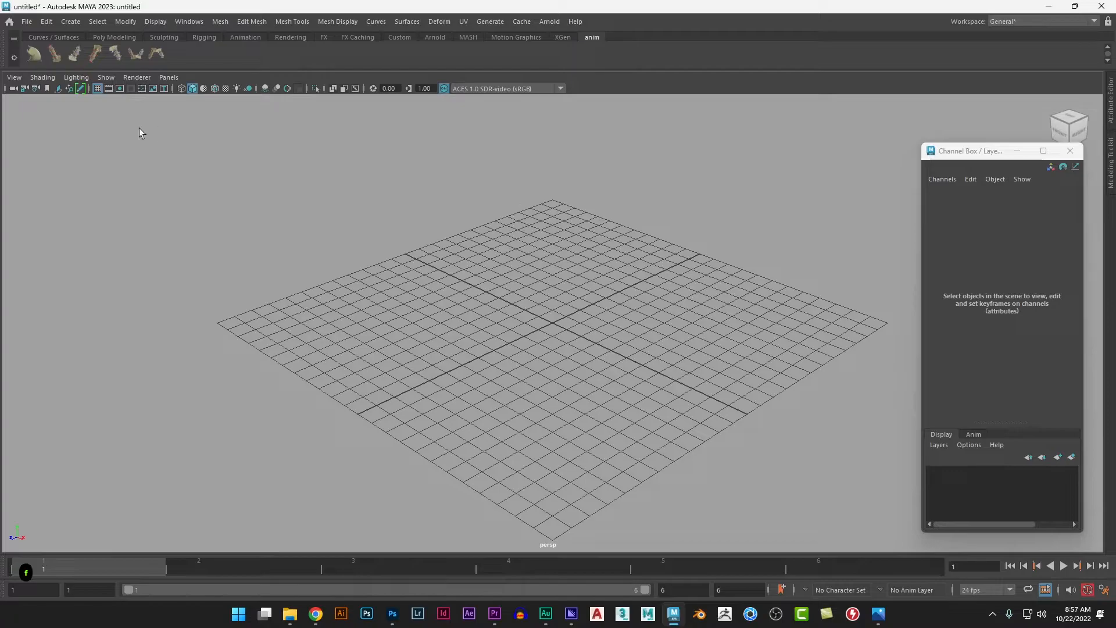
click(71, 21)
mouse_move(93, 65)
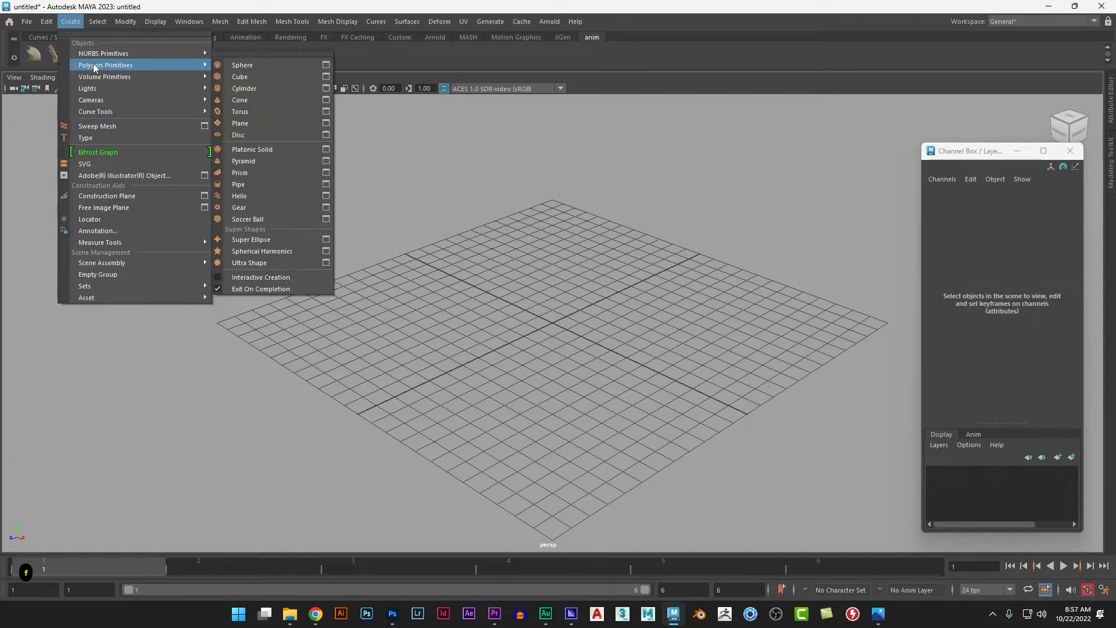
click(268, 76)
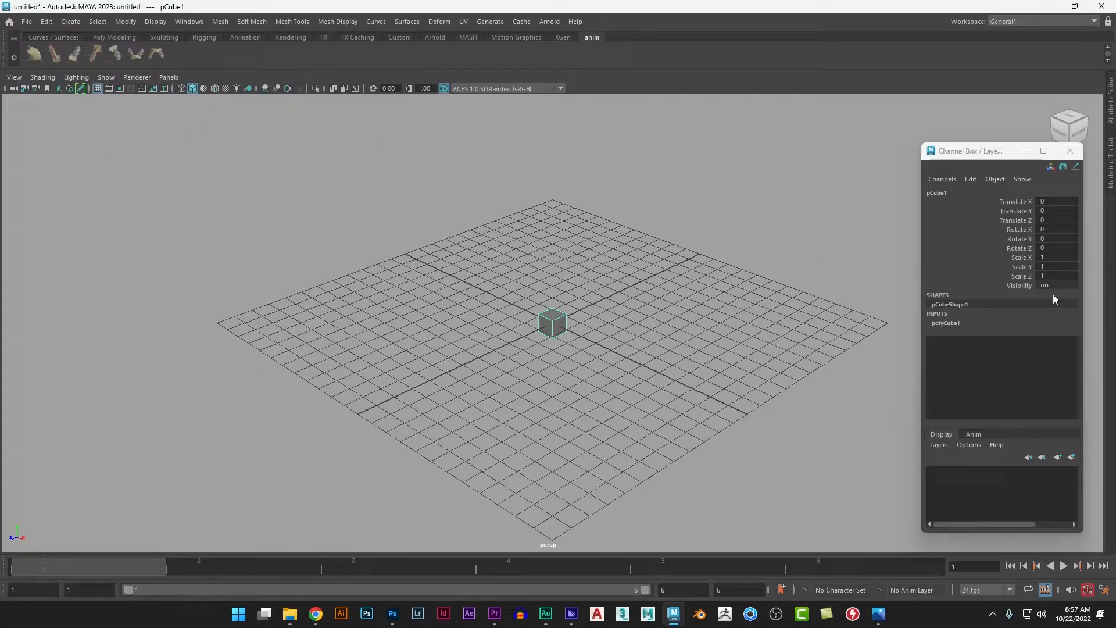
click(946, 323)
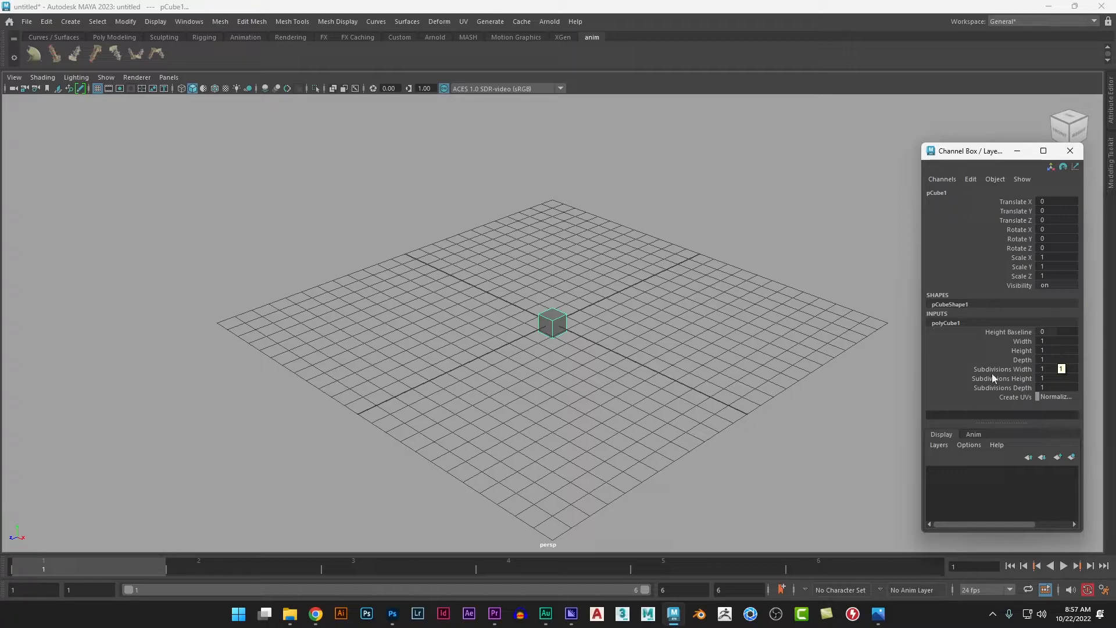
Step: Move the cube in the top view to about -0.51 in X and -0.501 in Z, aligning it with one grid square
click(549, 325)
key(f)
alt+drag(606, 351, 563, 385)
key(w)
key(space)
drag(613, 348, 560, 329)
scroll(542, 316, up, 3)
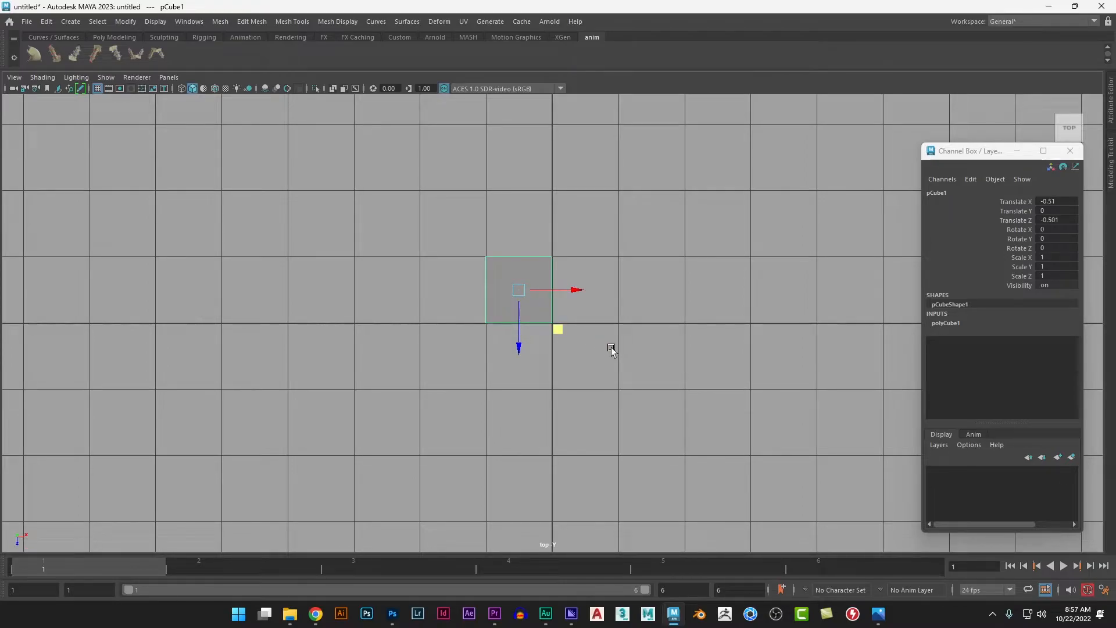
key(space)
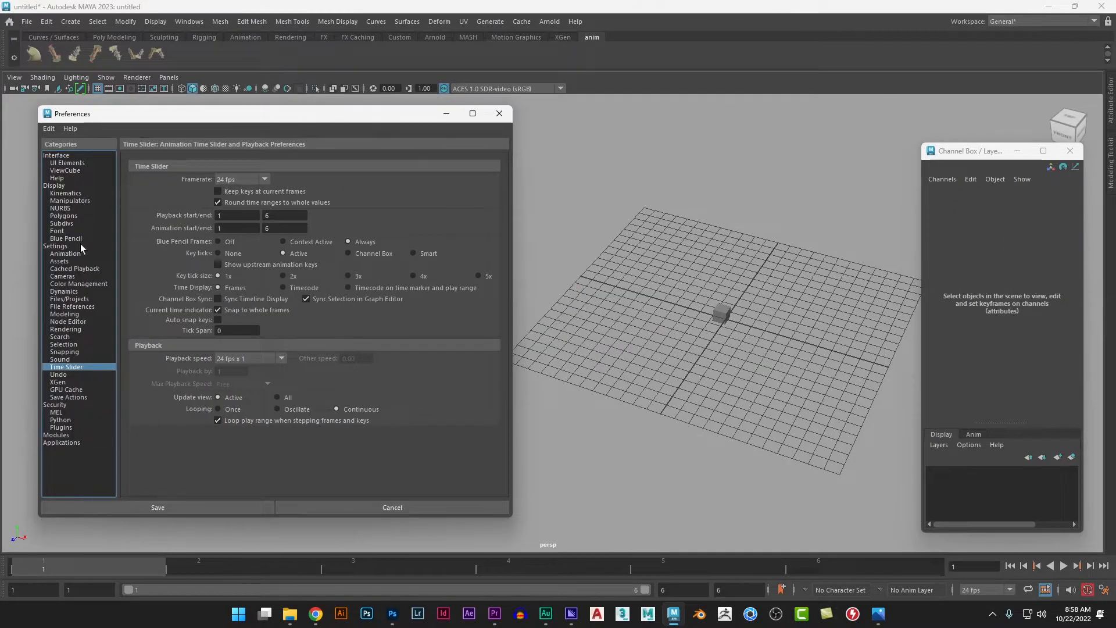
Step: Set the linear working unit to foot in the general settings preferences and save the change
click(56, 246)
drag(287, 119, 147, 121)
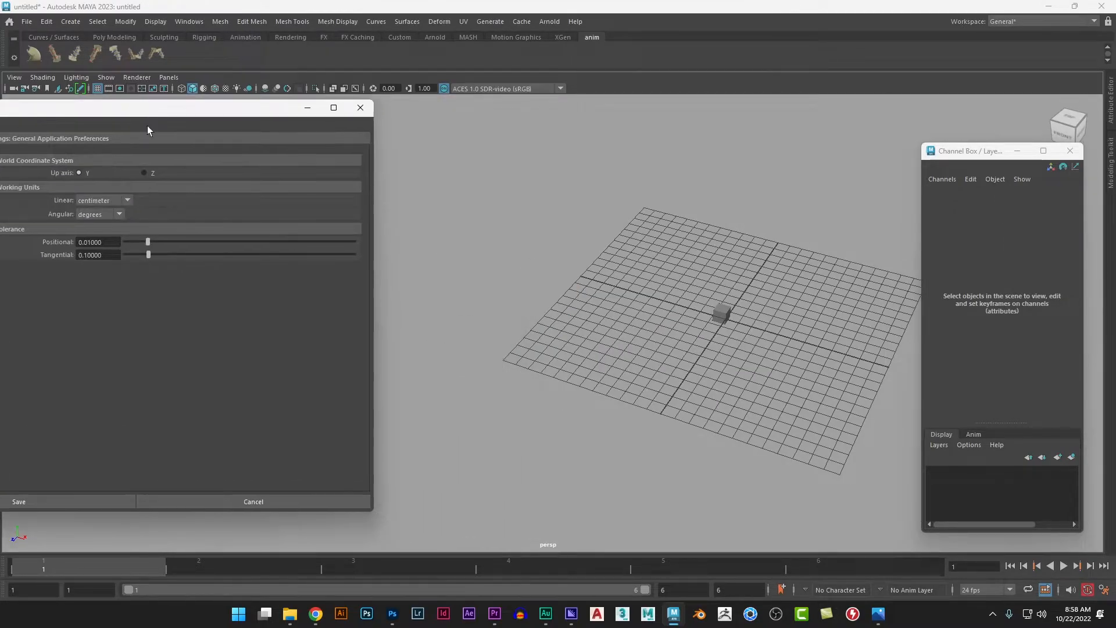
click(109, 201)
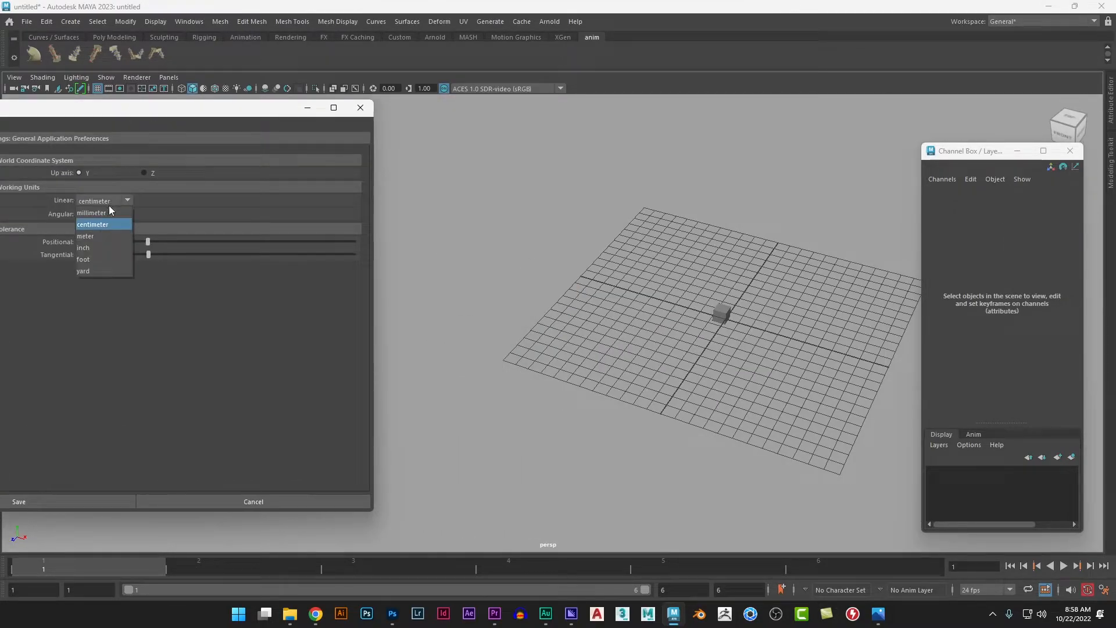
click(107, 259)
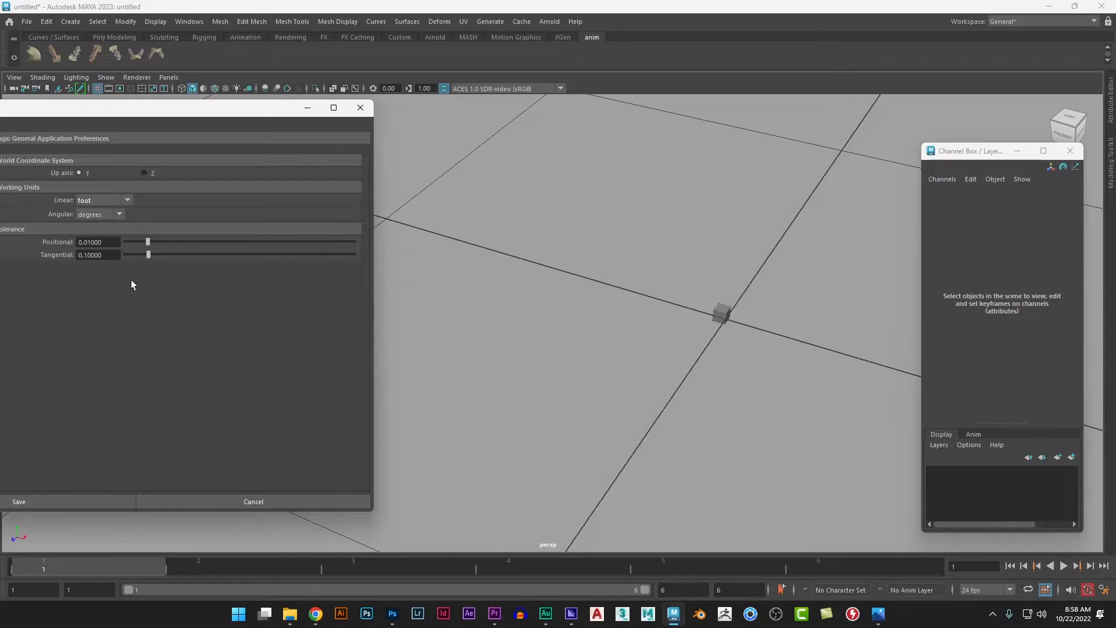
click(89, 501)
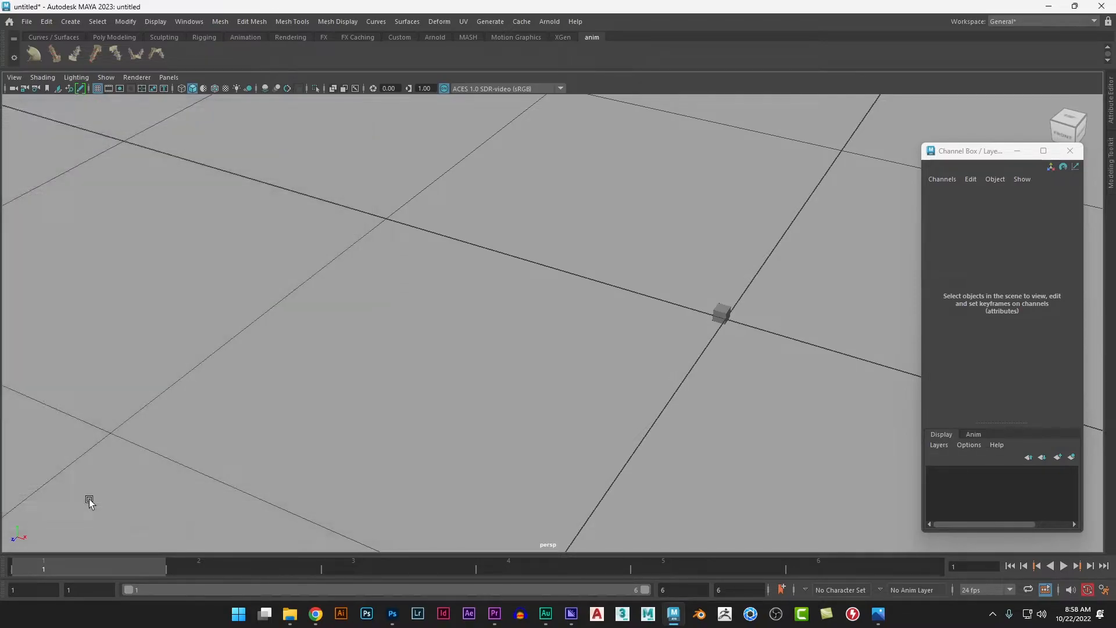
Step: Select the cube and expand its creation inputs to examine its width, height and depth in feet
click(723, 312)
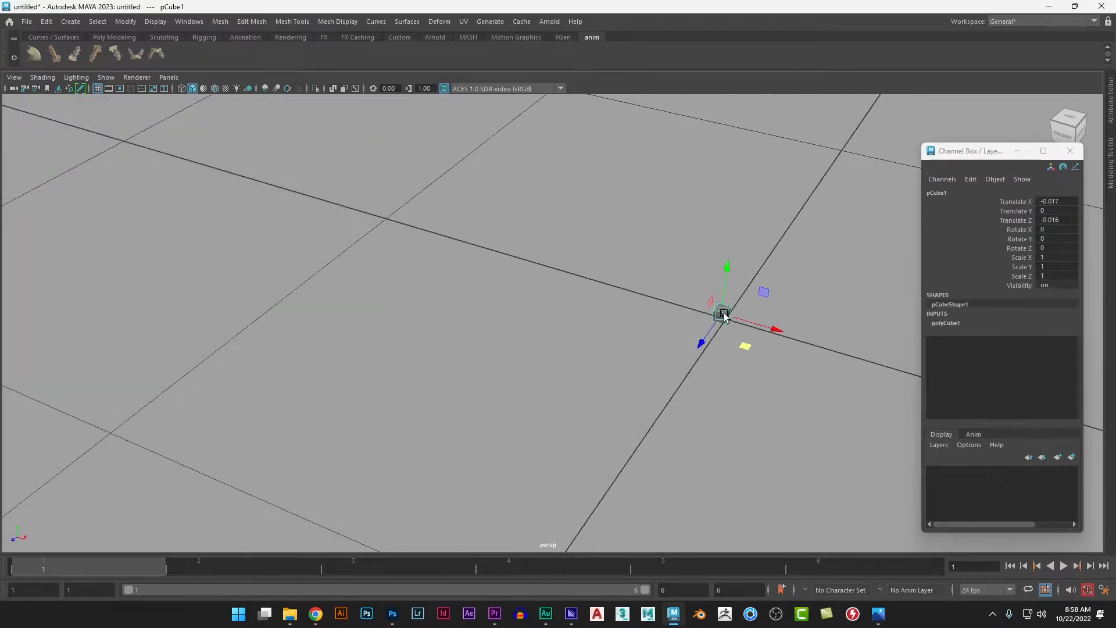
click(944, 323)
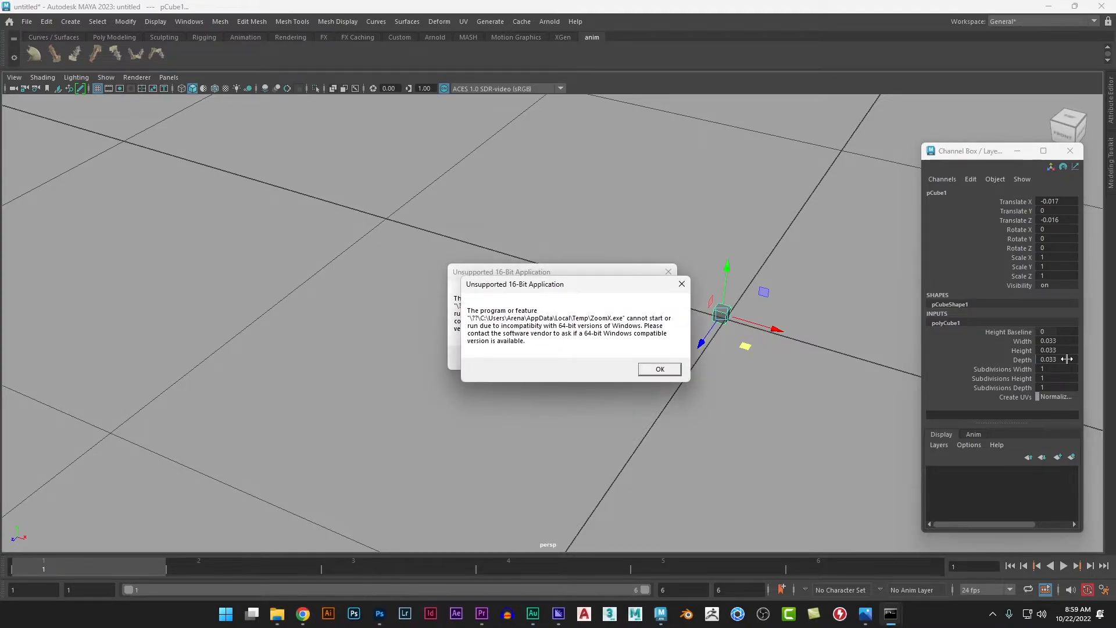
click(632, 32)
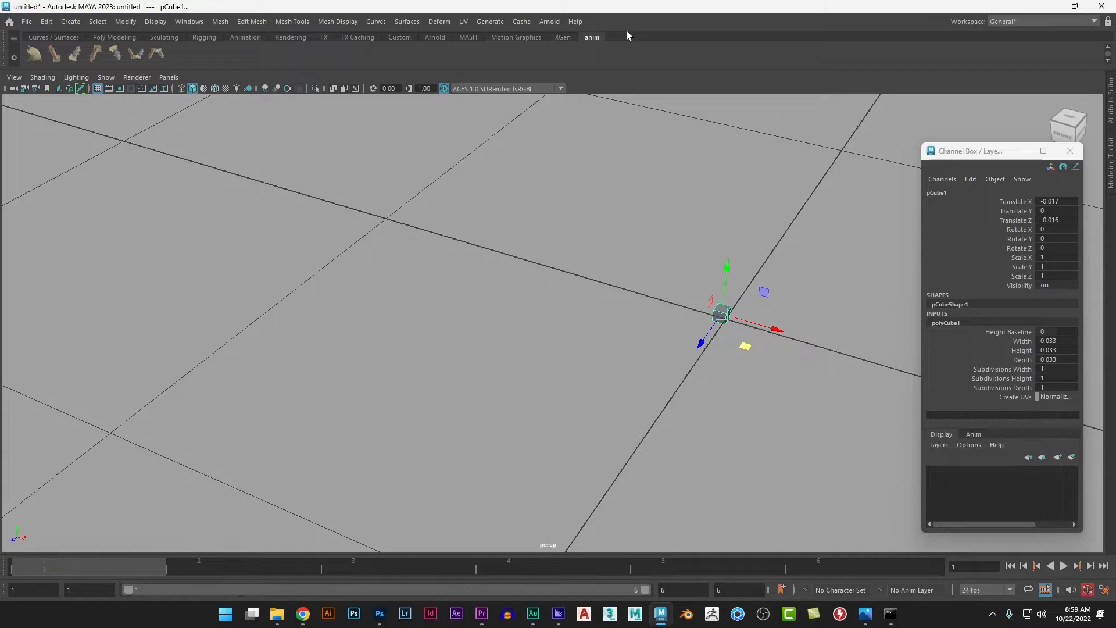
Step: Try setting the cube's width, height and depth all to 6, and undo the change
scroll(748, 358, down, 10)
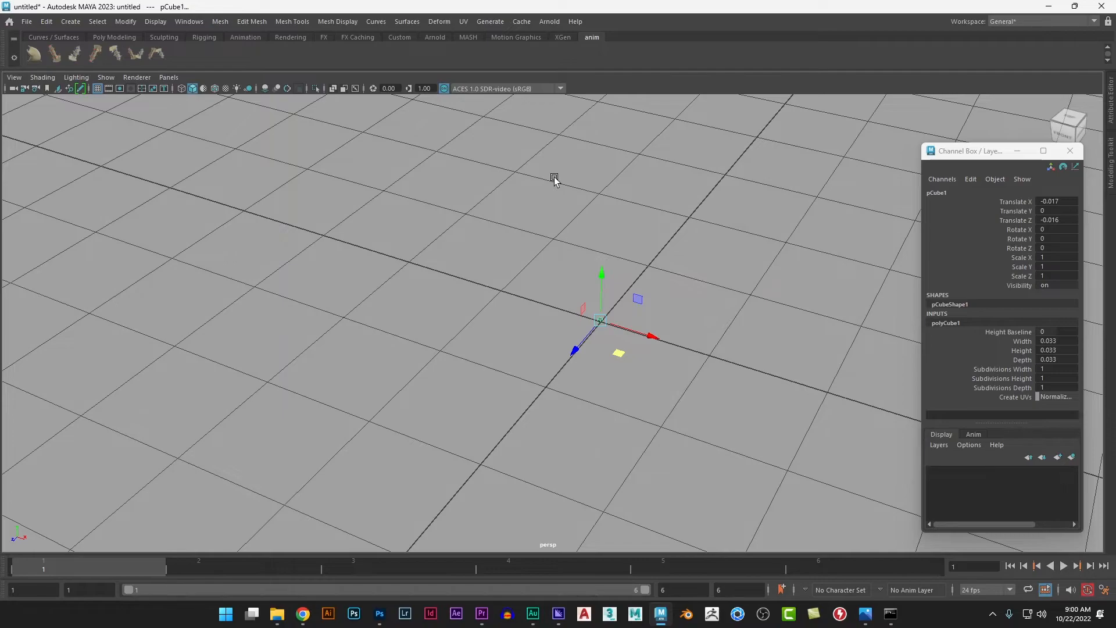
drag(1059, 340, 1065, 360)
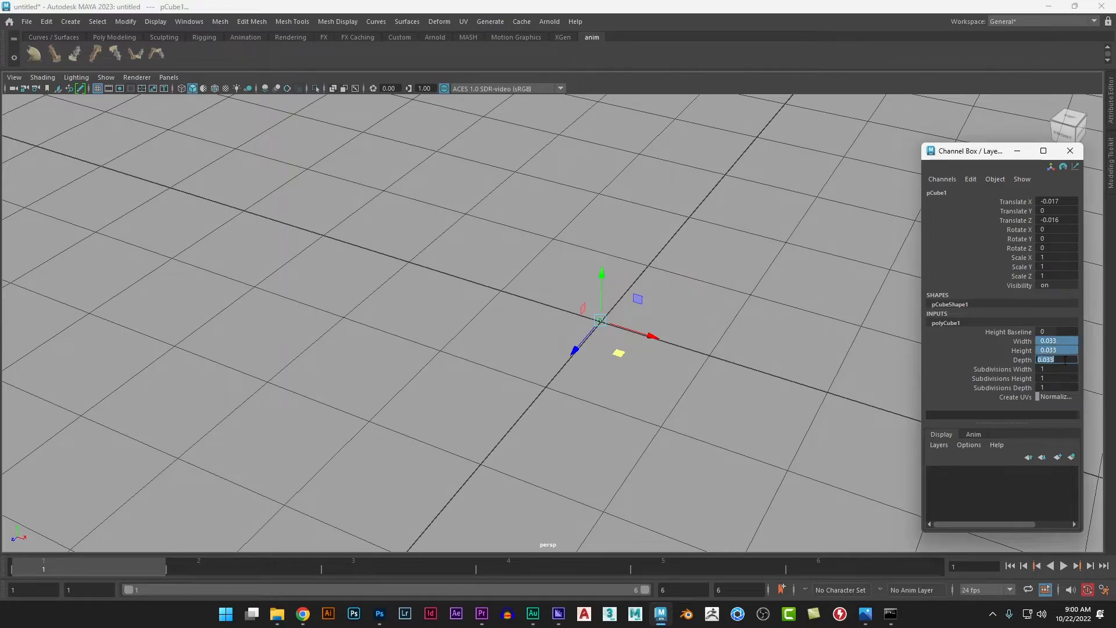
text(6)
key(Return)
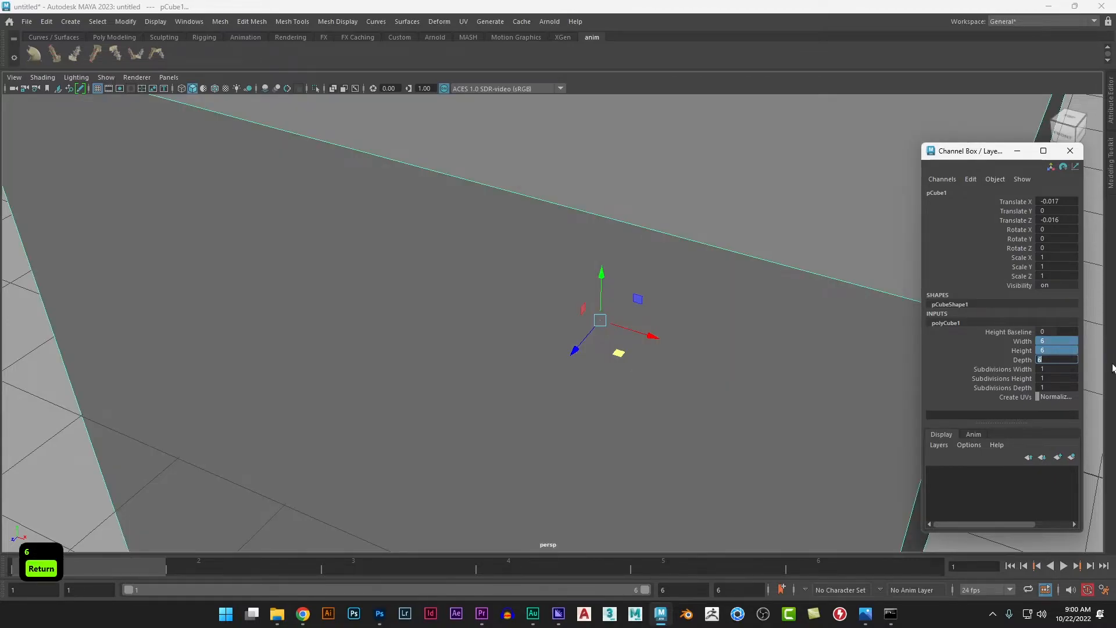
key(ctrl+z)
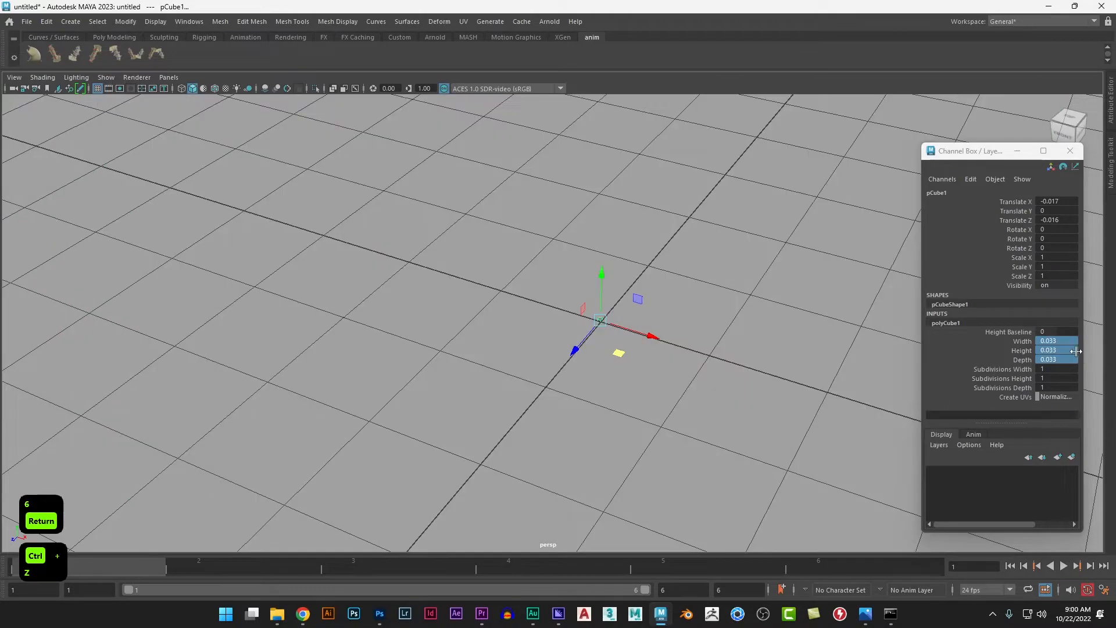
Step: Set the cube's height to 6 and its width and depth to 1 foot each, and deselect it
click(1063, 351)
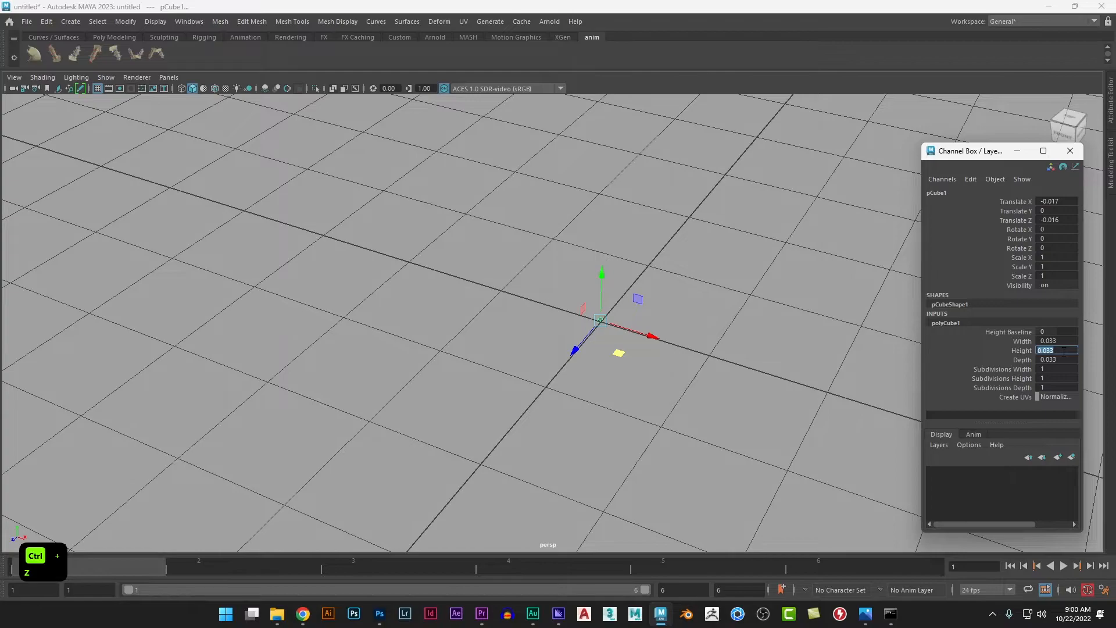
text(6)
key(Return)
click(1070, 340)
text(1)
key(Tab)
key(Tab)
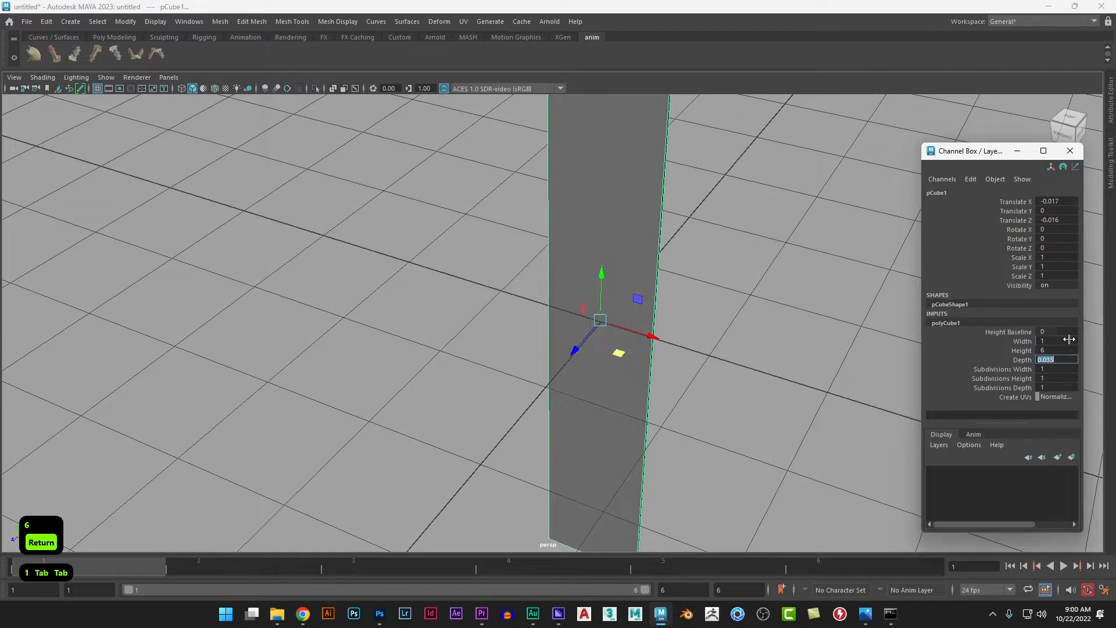
text(1)
key(Tab)
click(724, 427)
scroll(724, 427, down, 7)
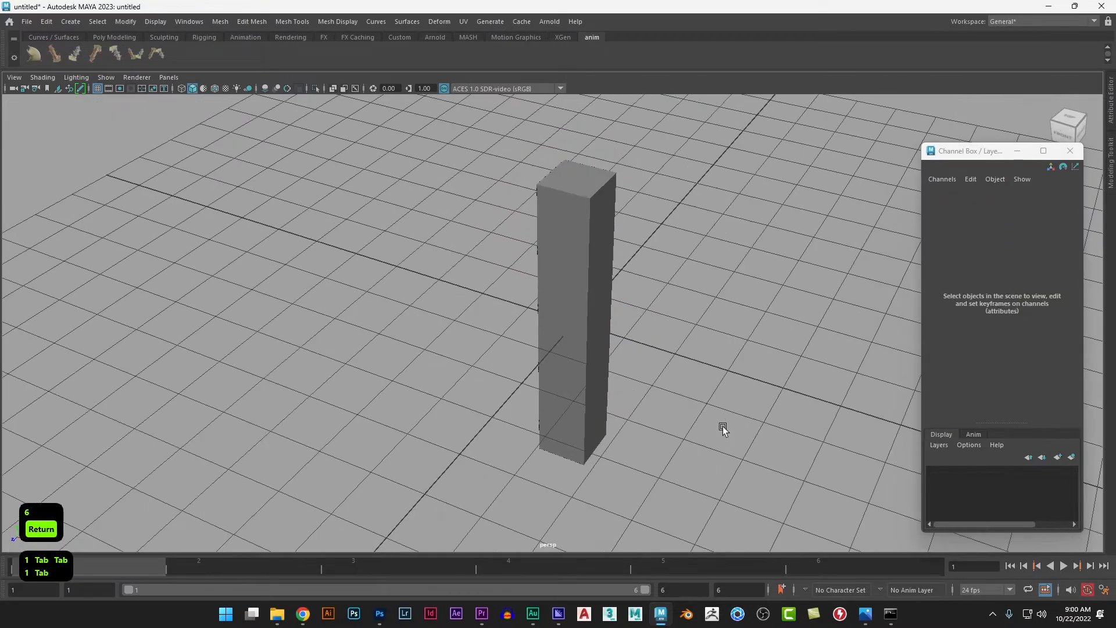
alt+drag(625, 450, 675, 426)
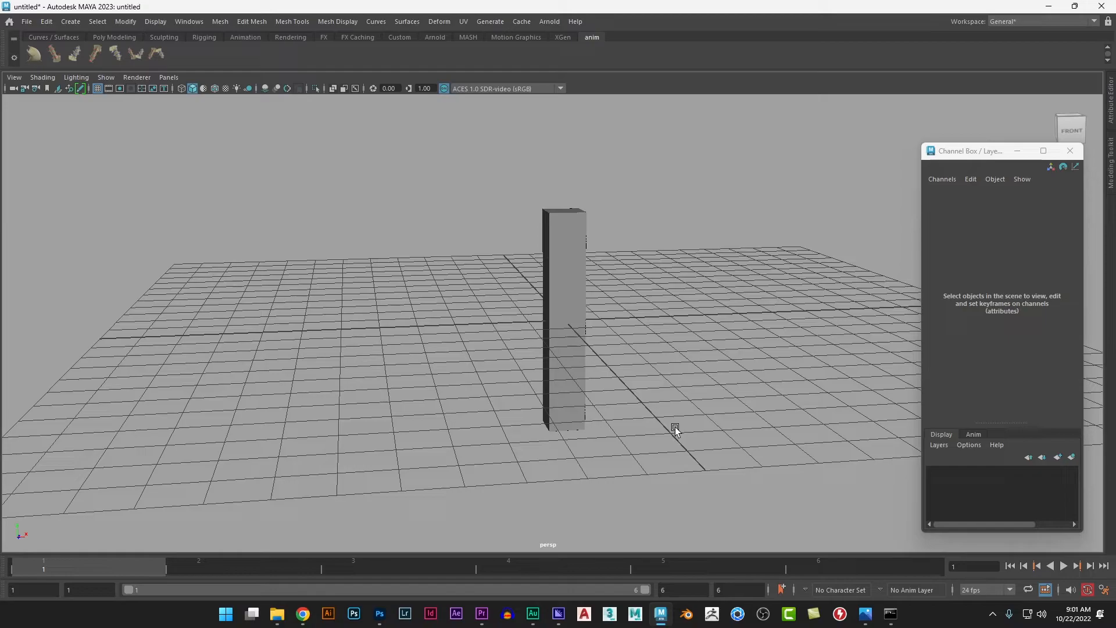
Step: Select the resized cube, frame it in the side view, and hide the grid there
click(583, 316)
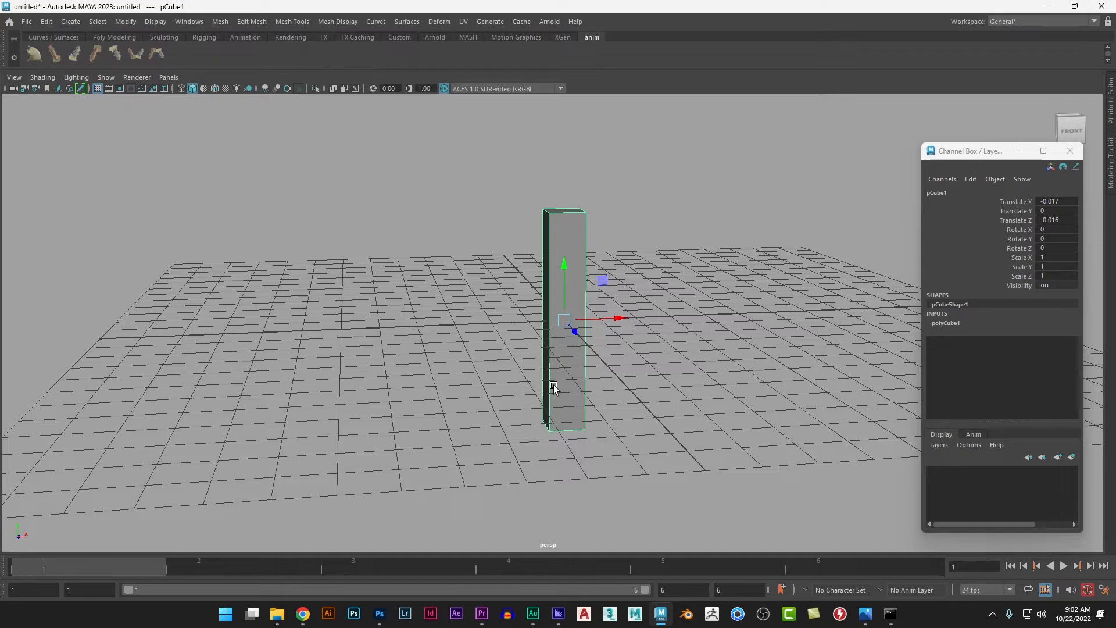
key(space)
drag(567, 373, 620, 382)
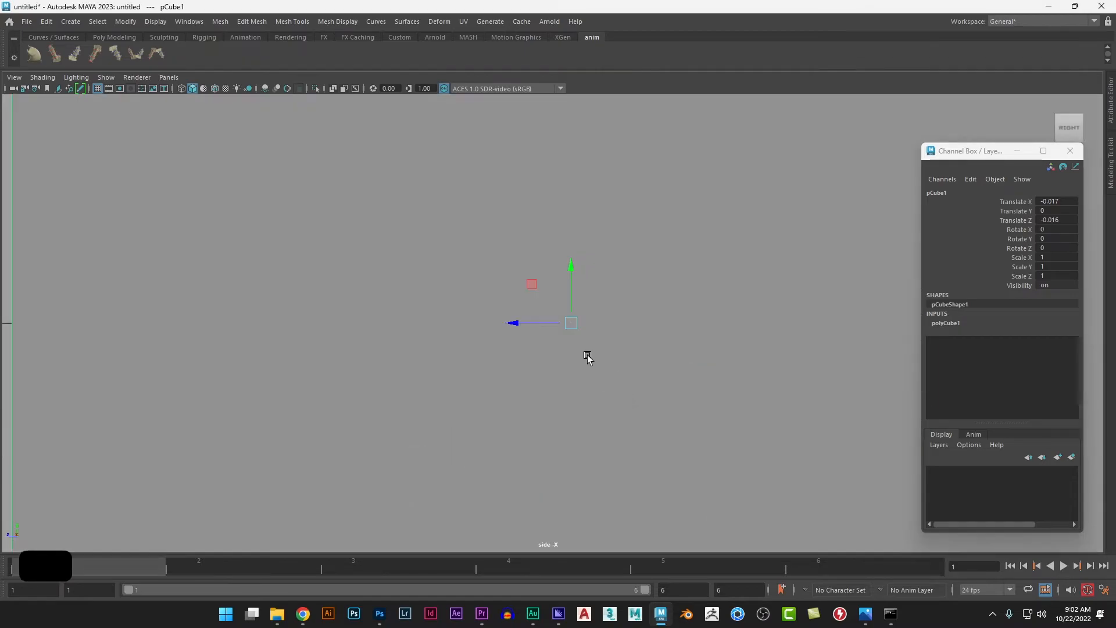
key(f)
scroll(587, 355, down, 5)
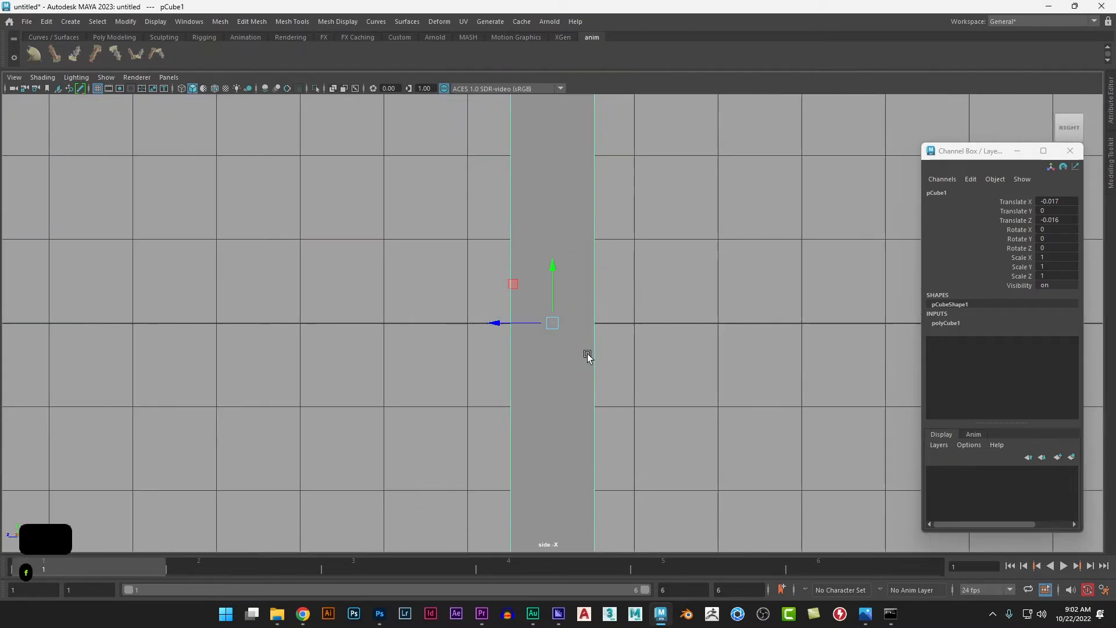
alt+middle_drag(590, 361, 560, 351)
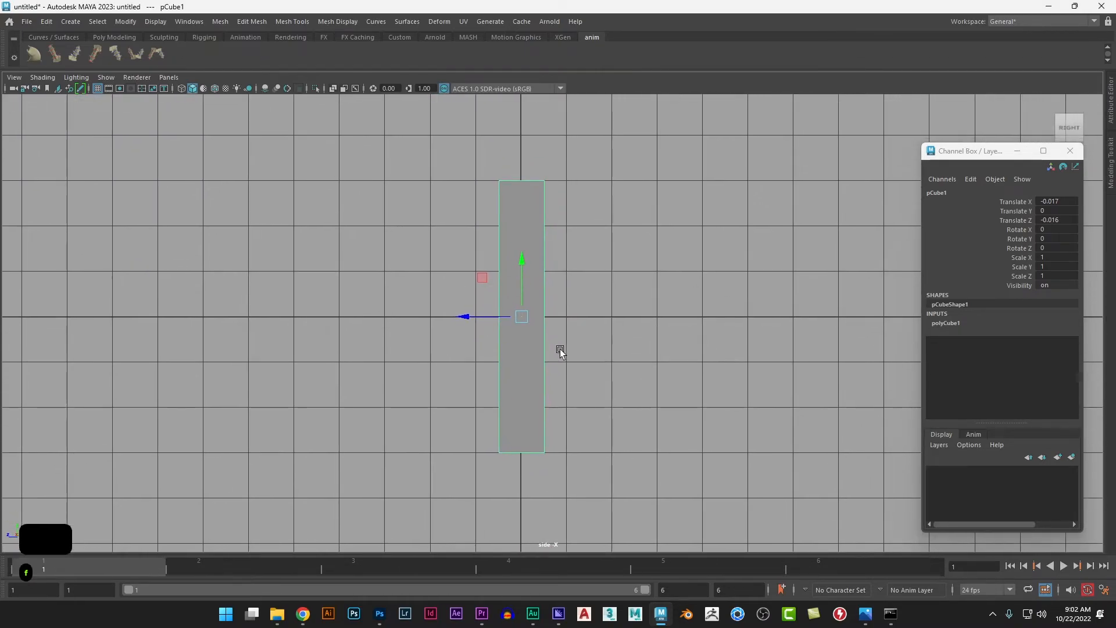
scroll(529, 378, up, 5)
alt+middle_drag(525, 388, 534, 312)
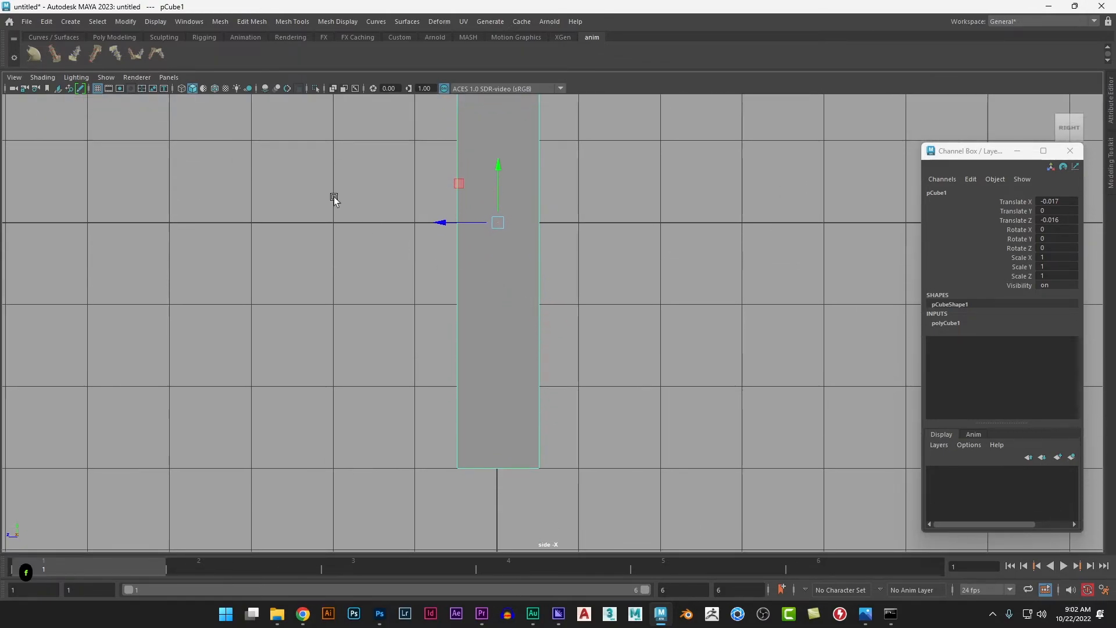
click(97, 87)
Step: Snap the cube's pivot to its lower corner vertex on the negative Z side, and show the grid again
scroll(526, 384, up, 1)
alt+middle_drag(557, 418, 558, 346)
key(d)
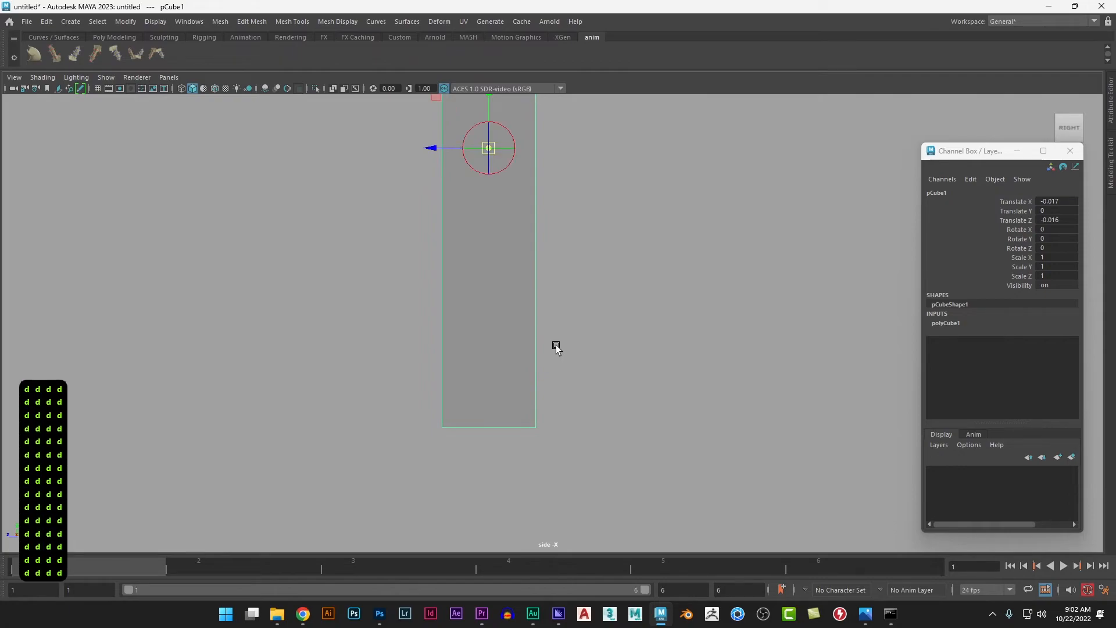
key(v)
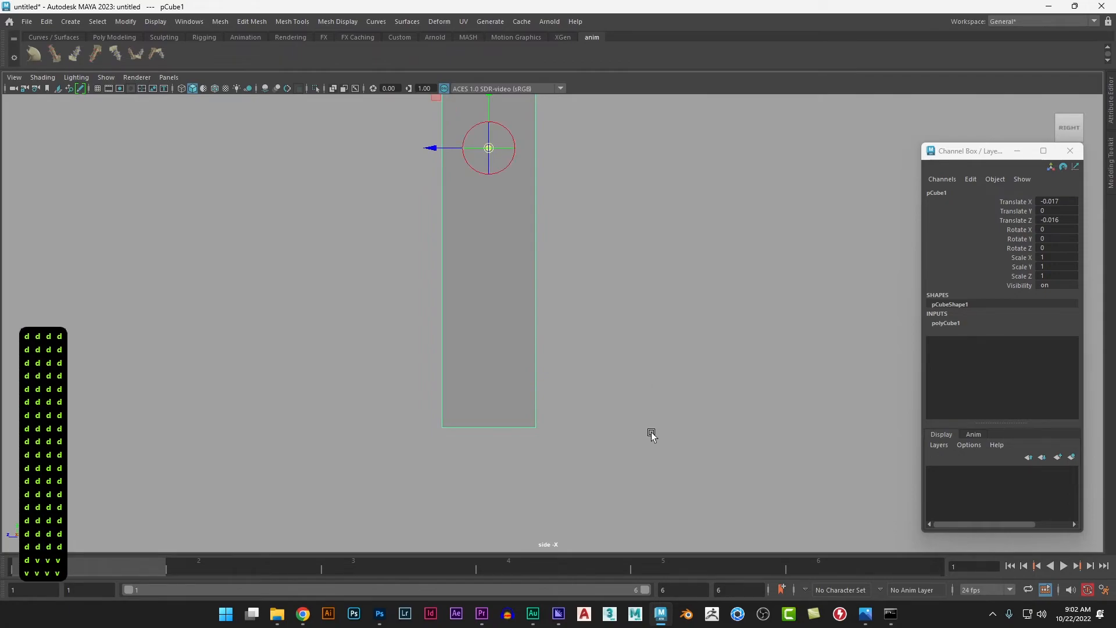
click(535, 429)
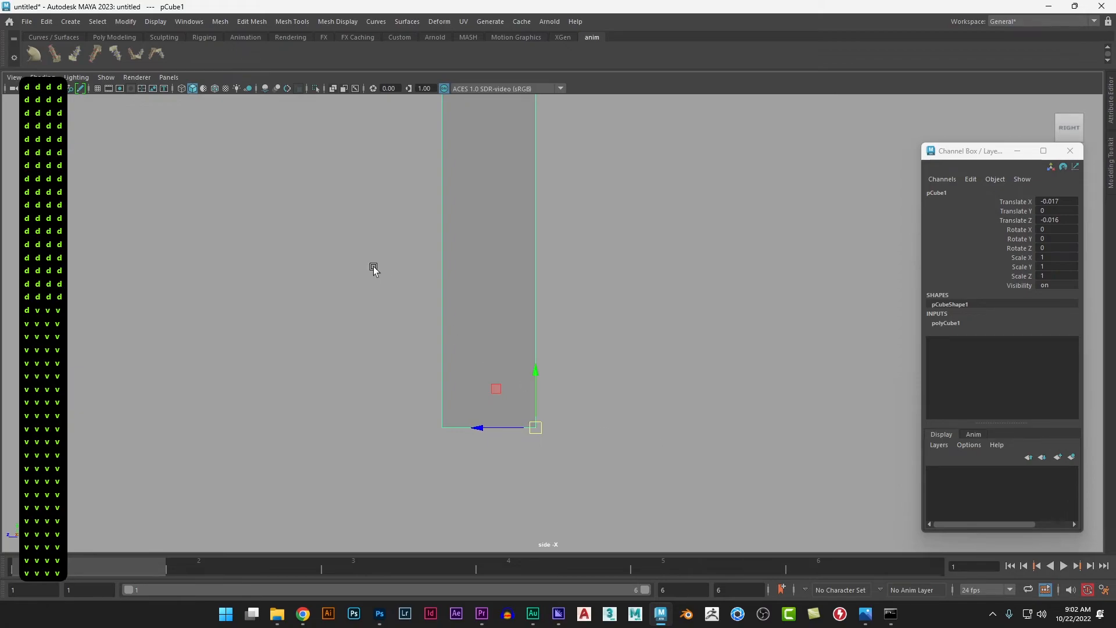
click(98, 89)
scroll(497, 389, down, 1)
Step: In the perspective view, raise the cube with grid snapping to Translate Y 3 so its base rests on the grid, and deselect it
key(space)
drag(498, 390, 464, 396)
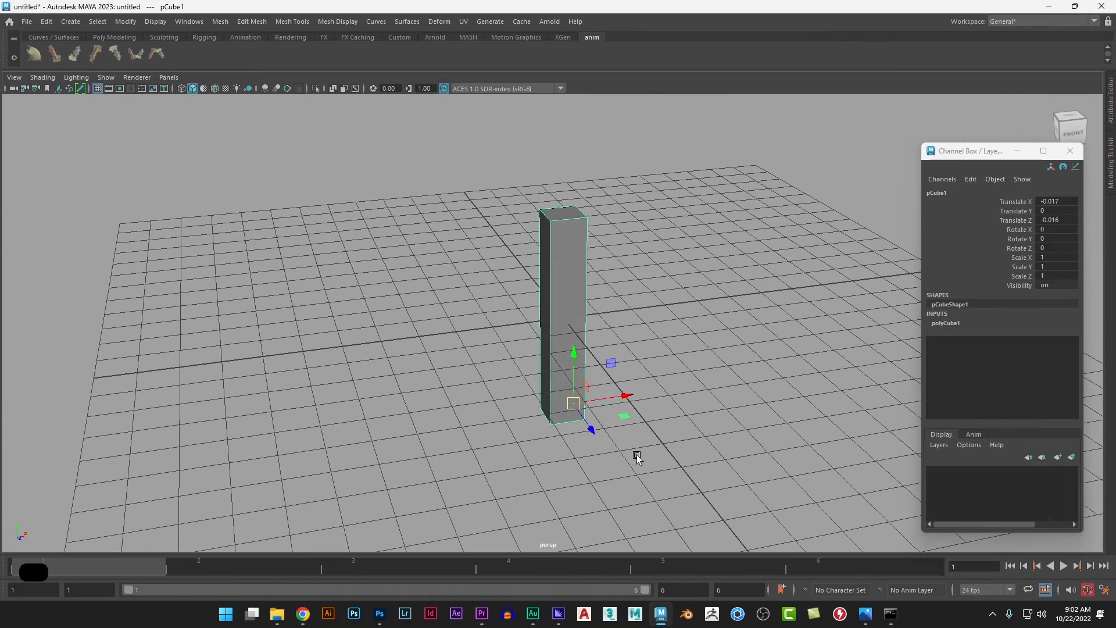
click(573, 357)
key(x)
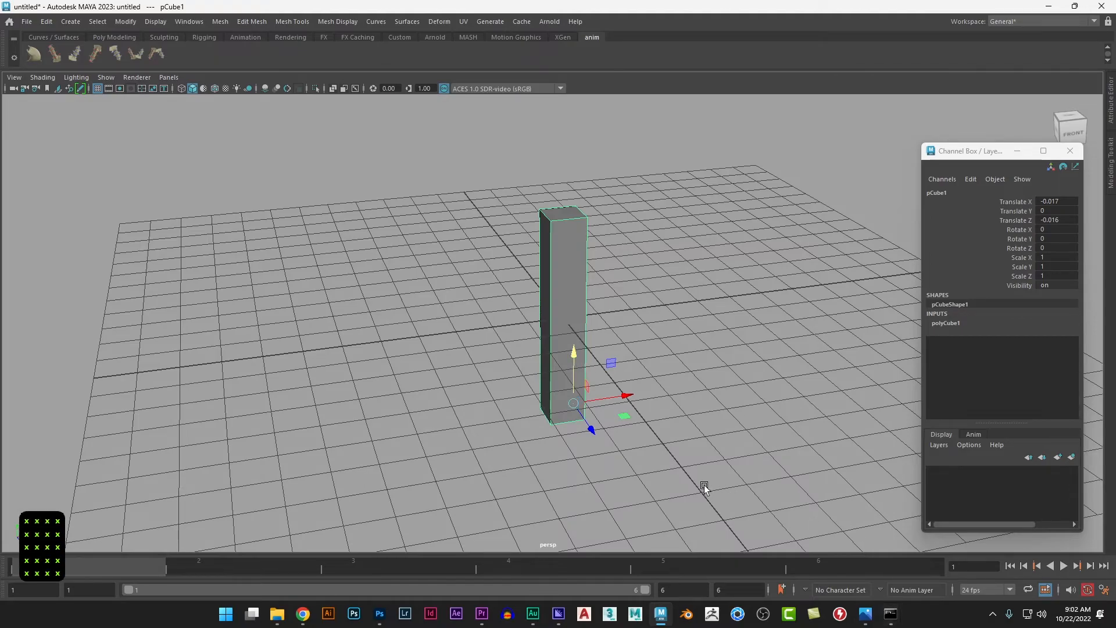
middle_drag(693, 481, 598, 316)
alt+drag(633, 369, 657, 353)
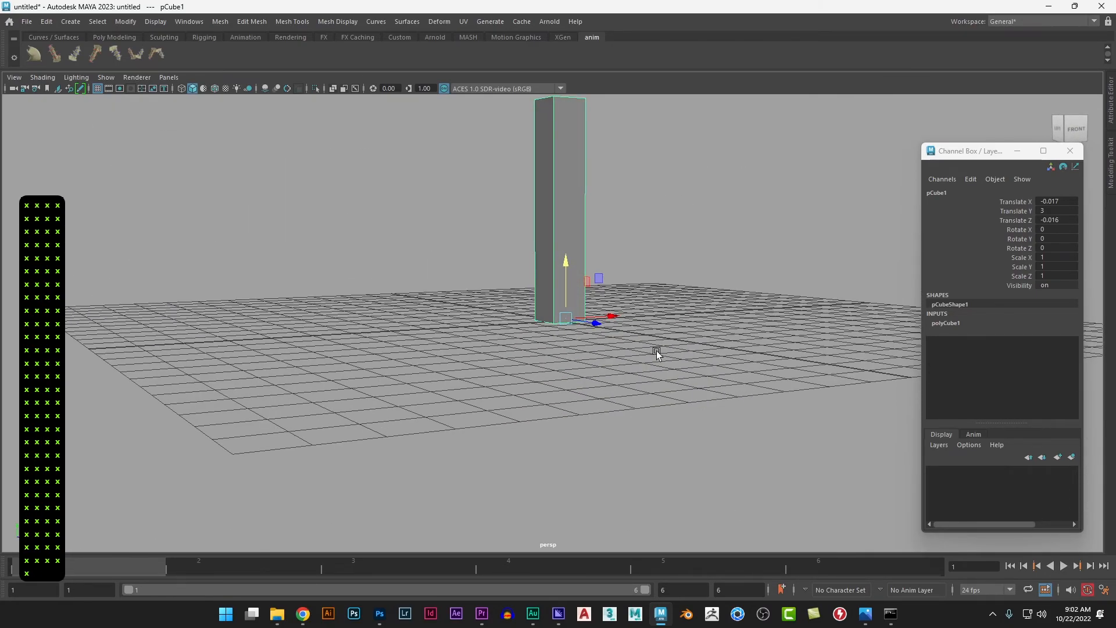
key(f)
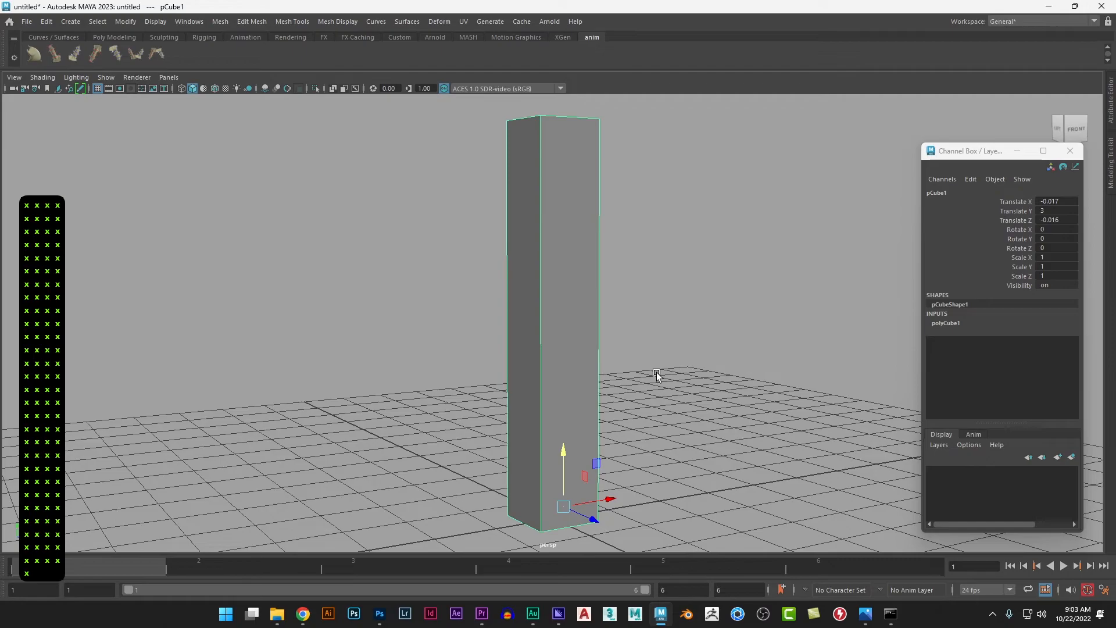
key(f)
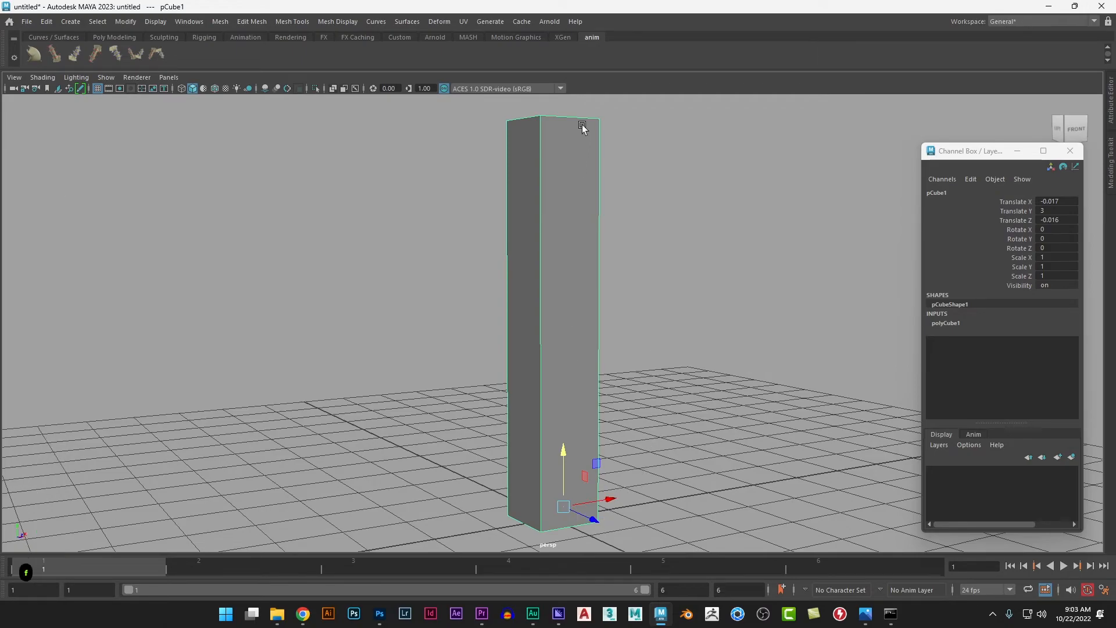
click(630, 175)
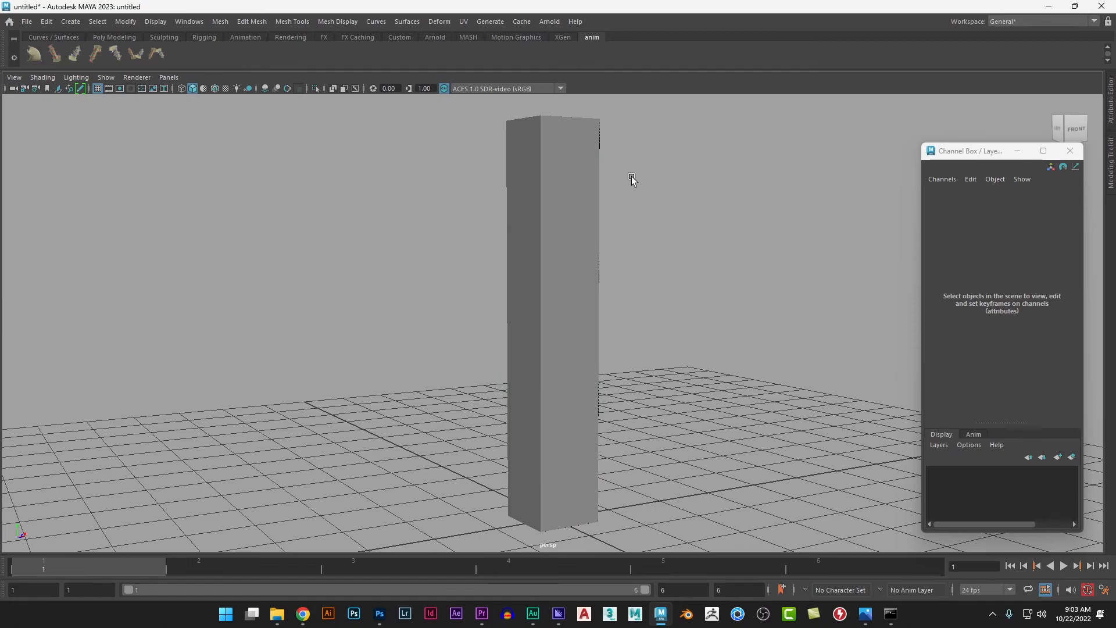